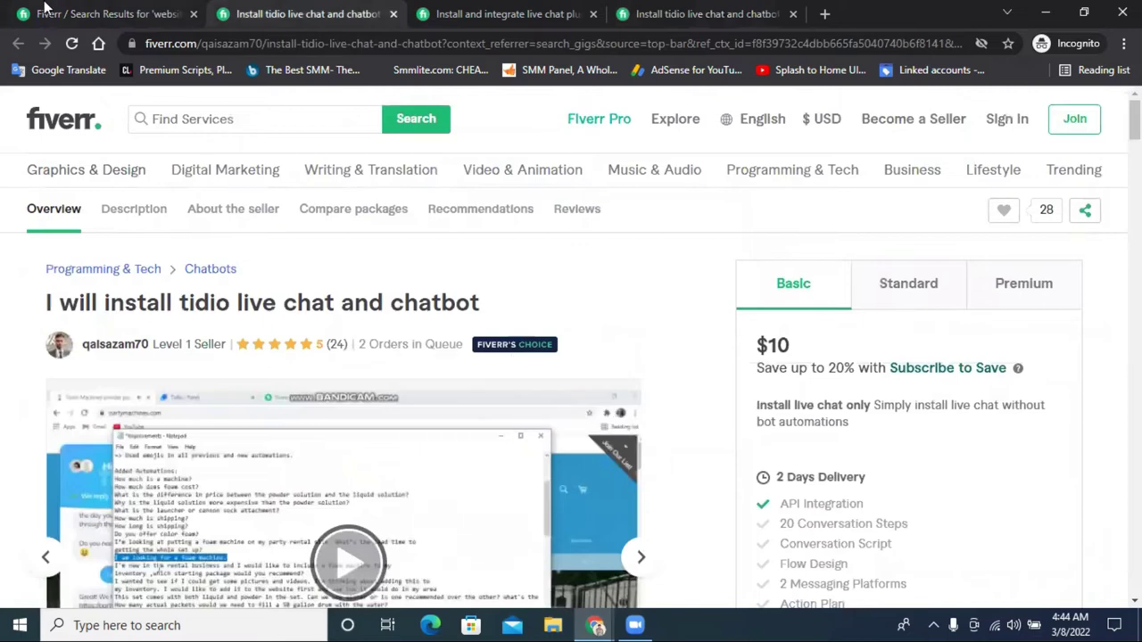
- Look through the Fiverr gig results for "website live chat", comparing the live chat services and their starting prices
scroll(702, 378, down, 4)
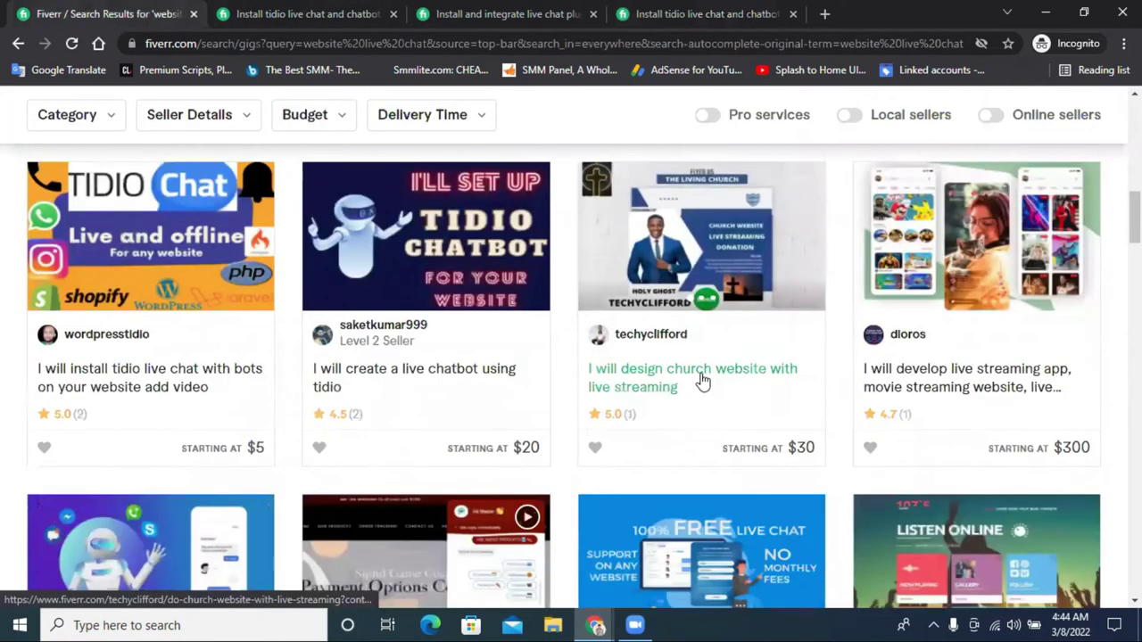
scroll(701, 378, down, 3)
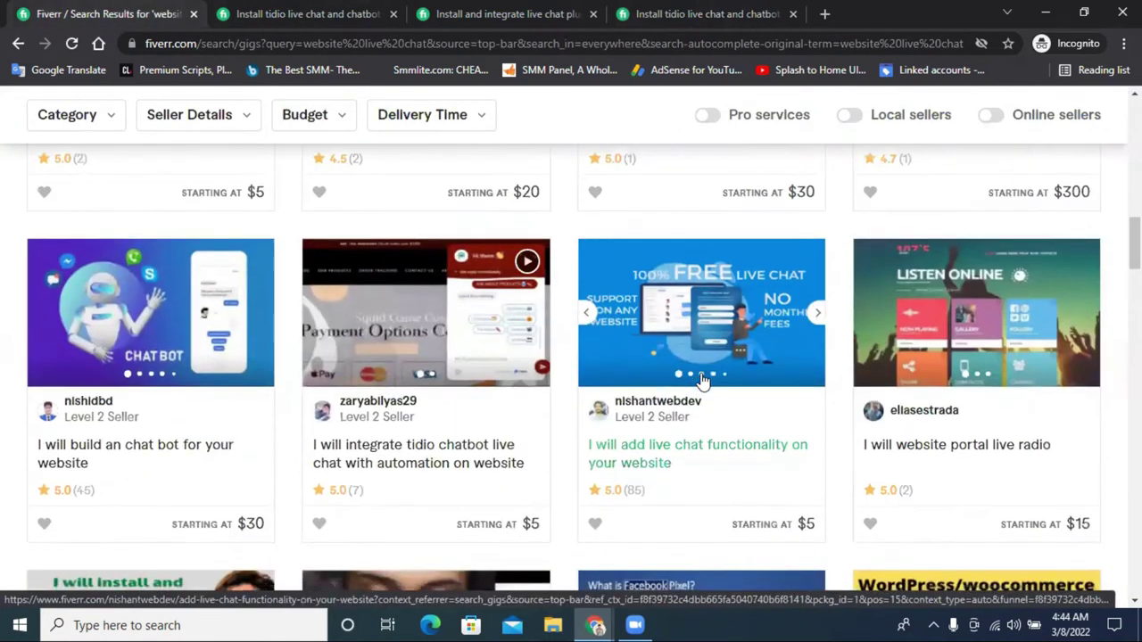
scroll(701, 378, down, 2)
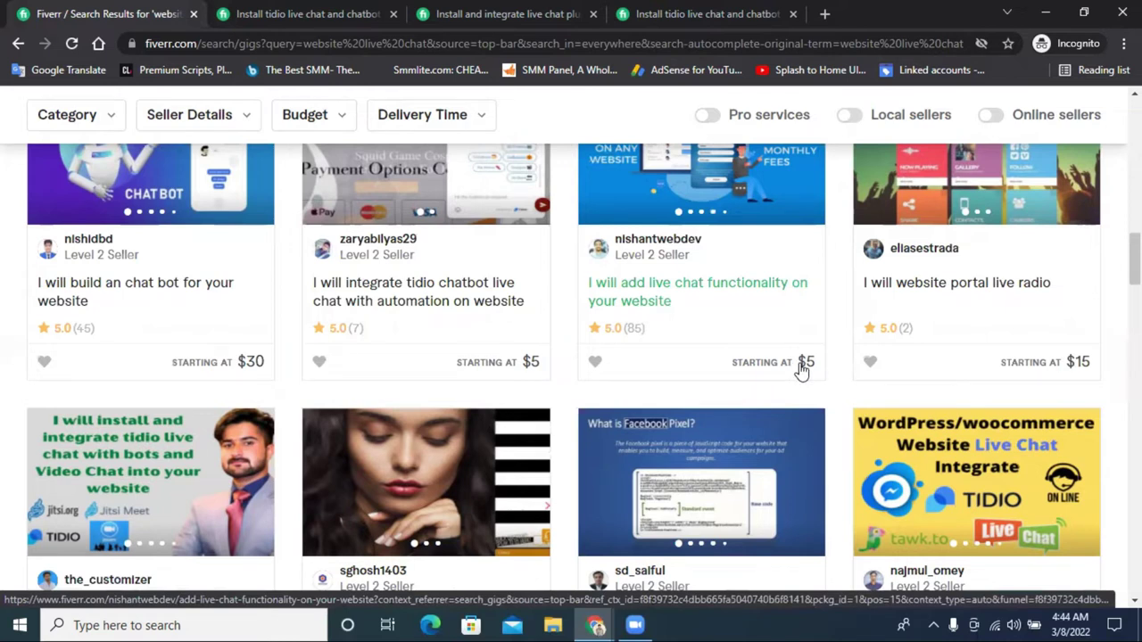
scroll(914, 419, down, 1)
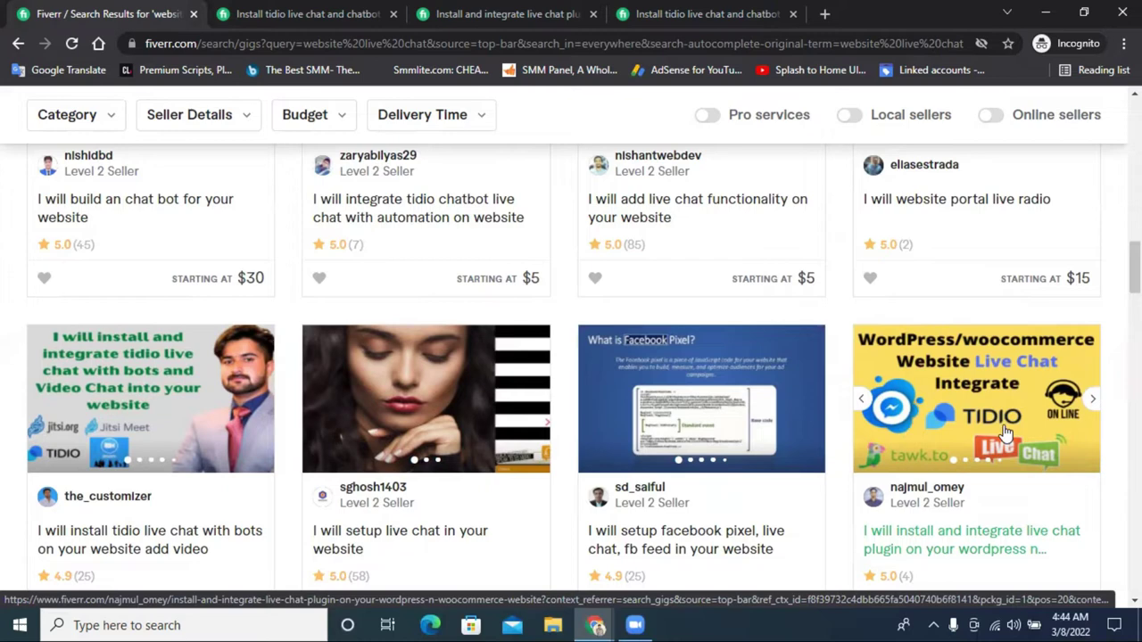
scroll(1004, 433, down, 2)
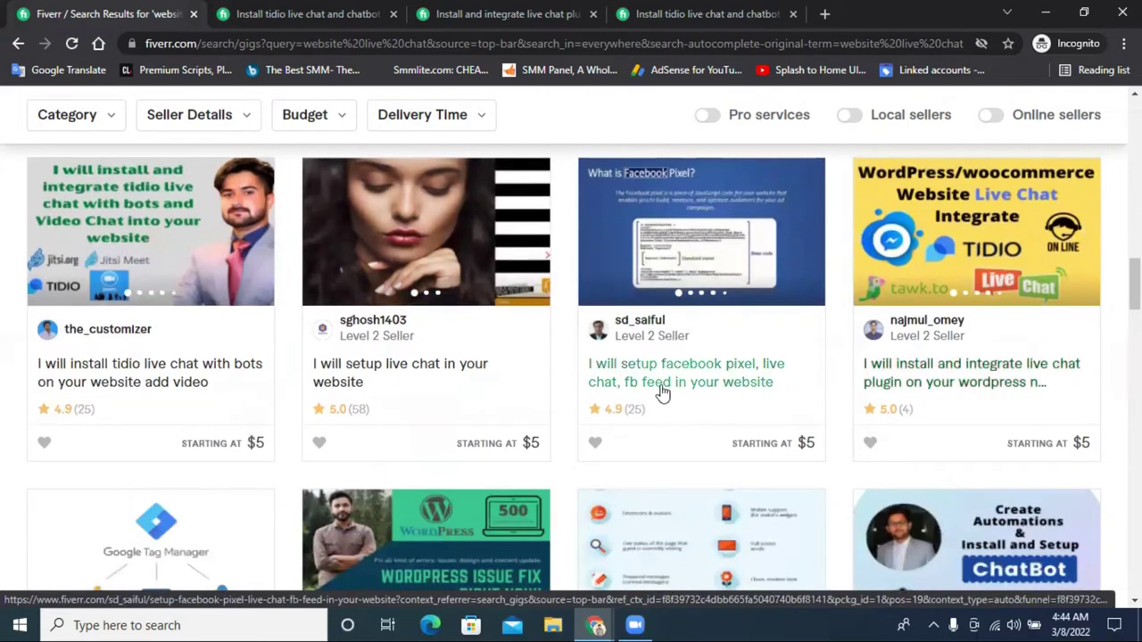
scroll(546, 374, up, 2)
scroll(547, 374, up, 2)
scroll(574, 364, down, 6)
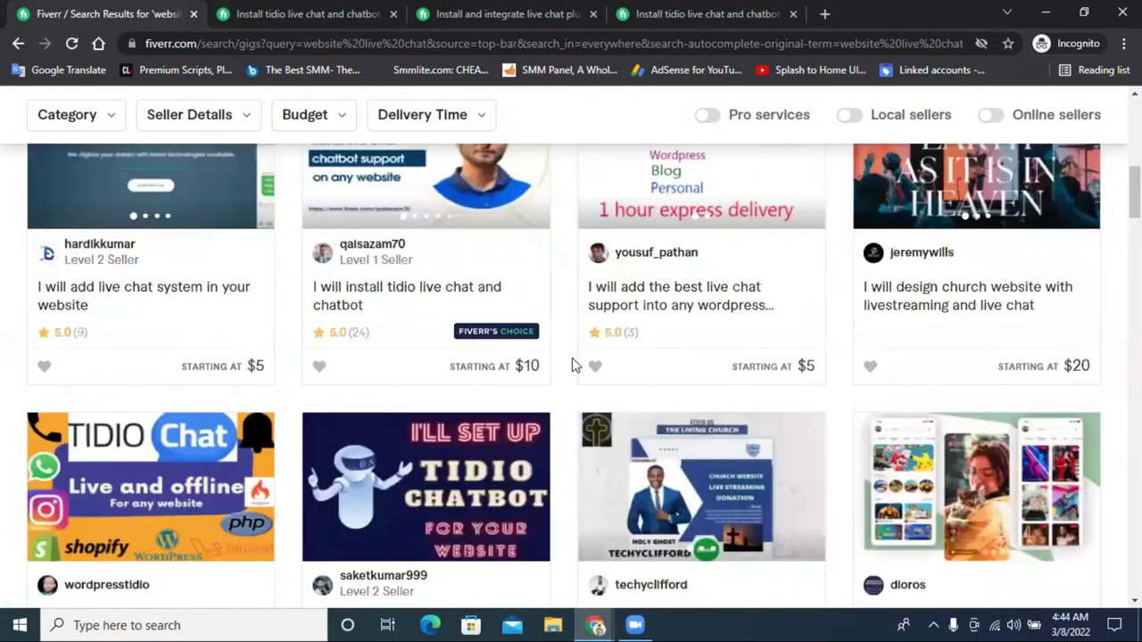
- Limit the "website live chat" results to online sellers and look through the gigs offered
click(993, 119)
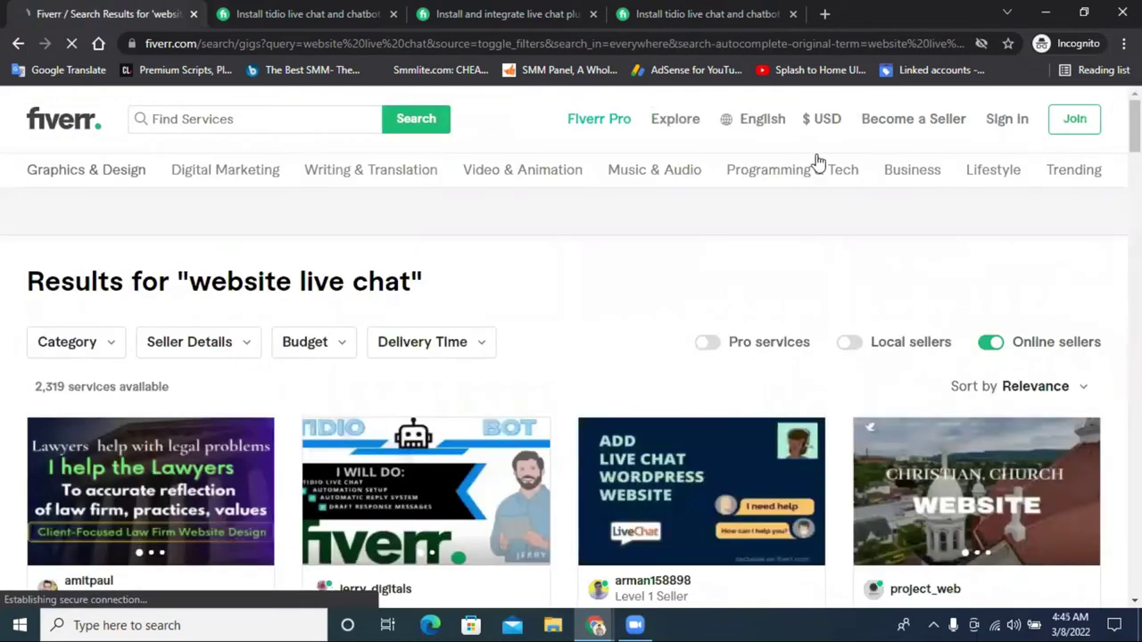
scroll(619, 295, down, 3)
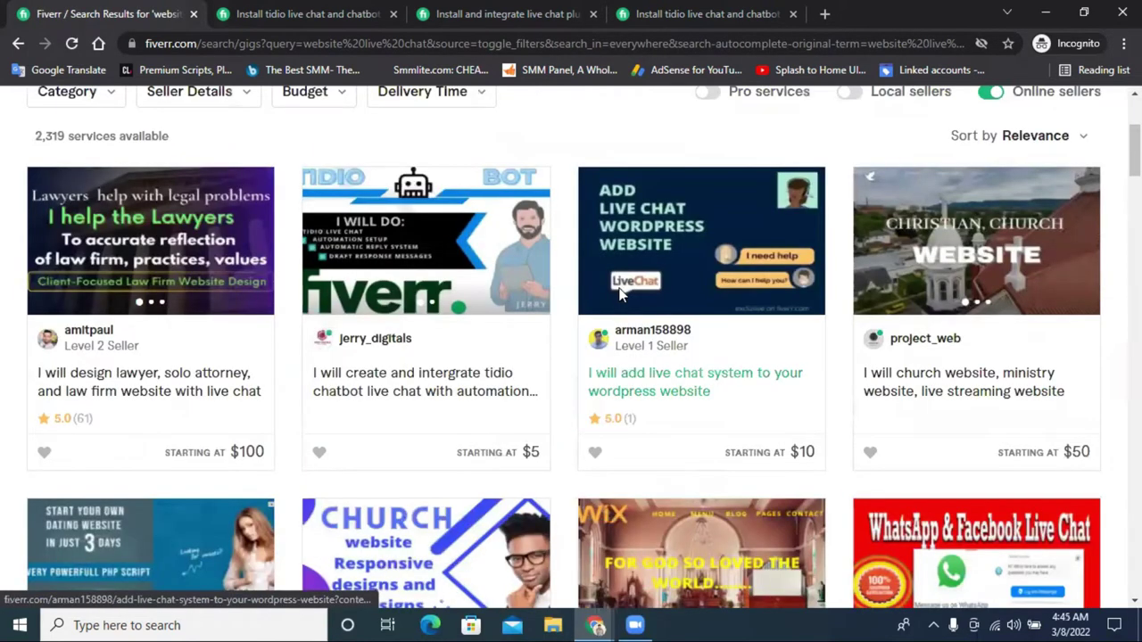
scroll(619, 295, down, 2)
scroll(619, 297, down, 4)
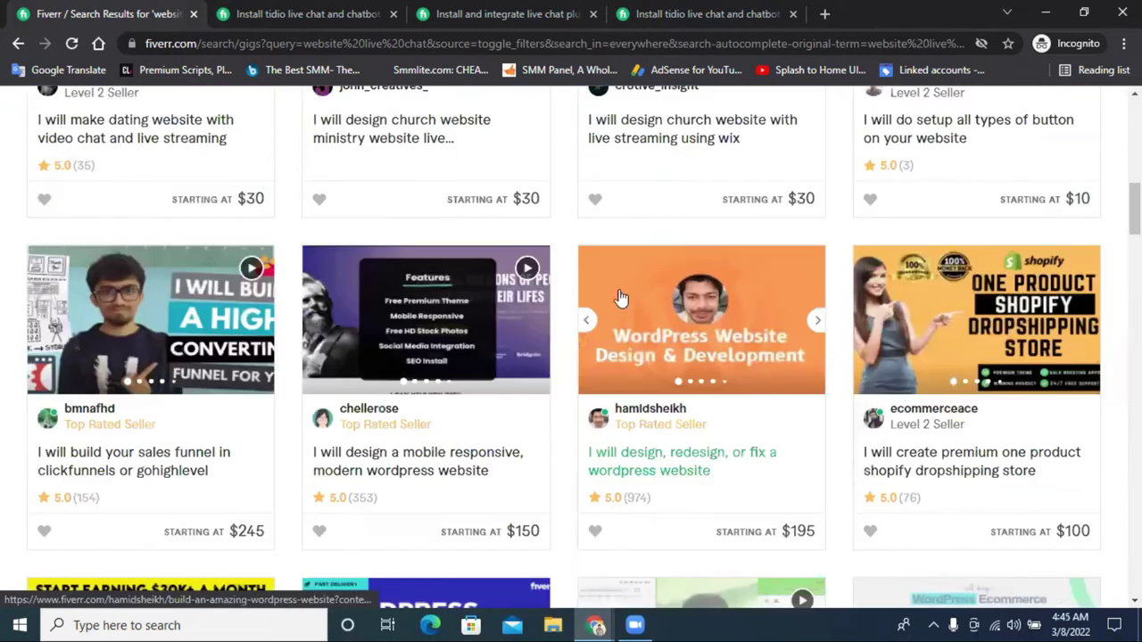
scroll(620, 297, down, 4)
scroll(619, 298, up, 3)
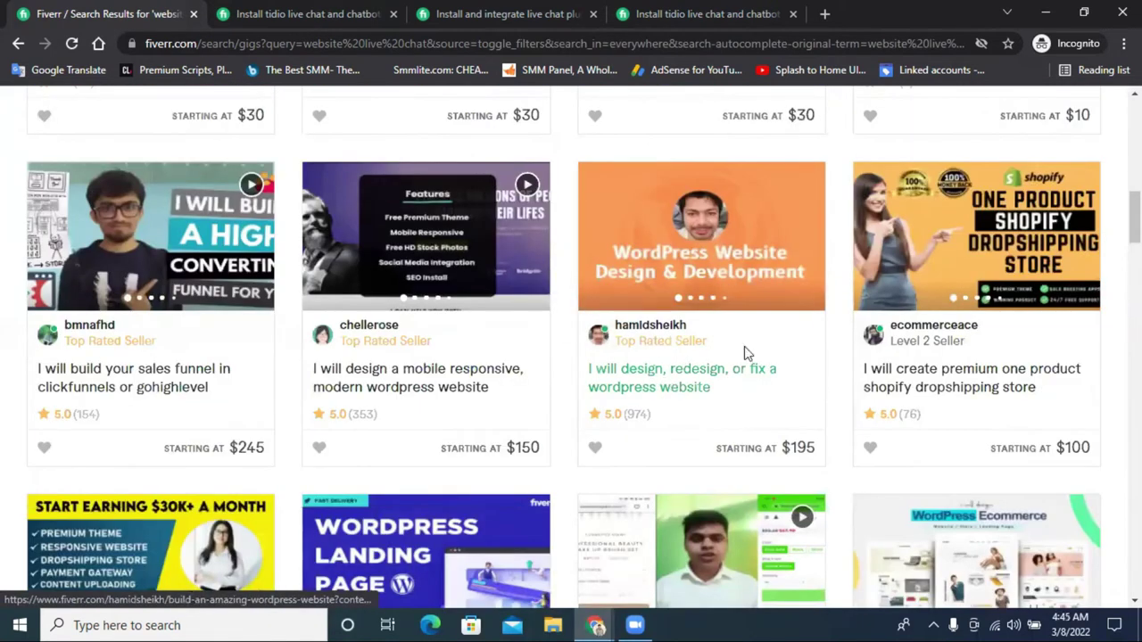
scroll(220, 339, down, 3)
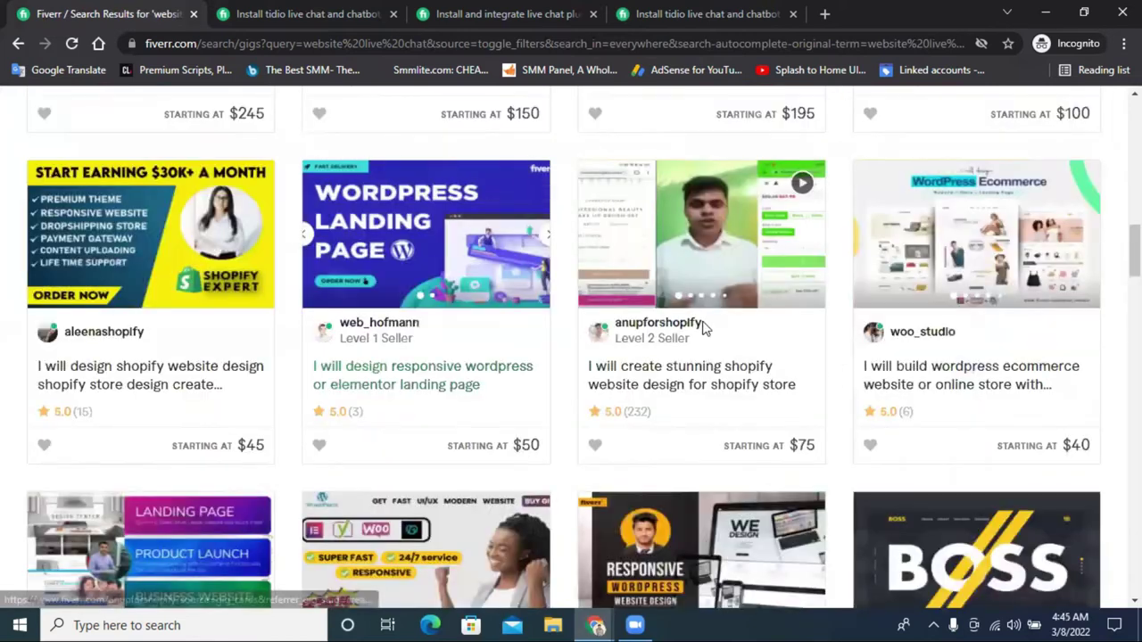
scroll(702, 328, down, 7)
scroll(710, 335, down, 2)
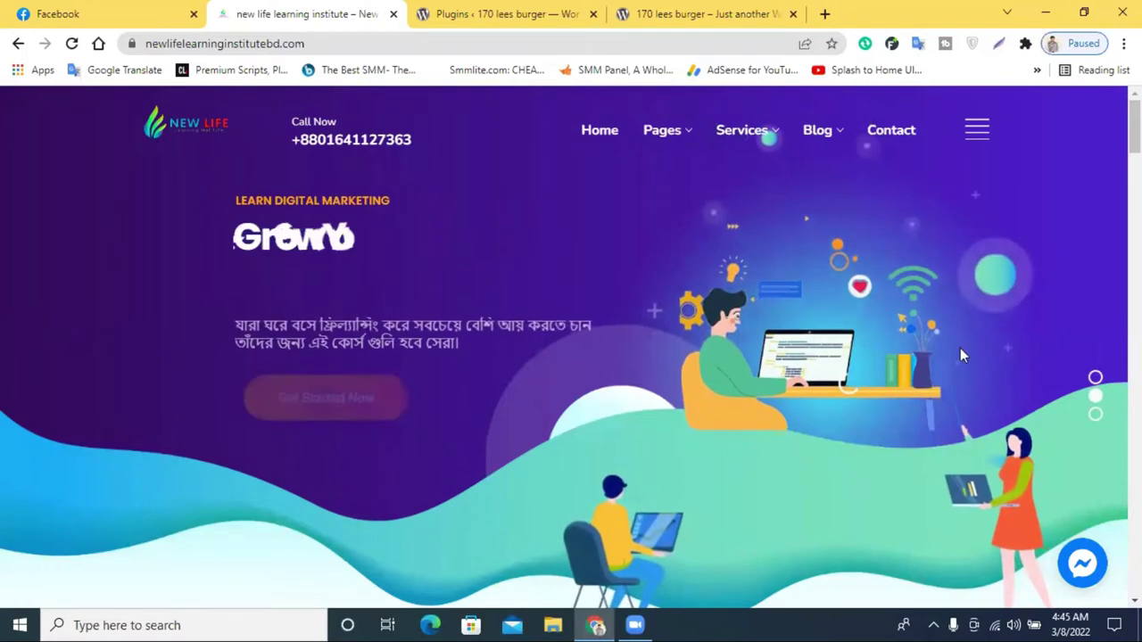
- Open the WordPress admin dashboard of 170 lees burger, and bring up the site's public page
click(696, 13)
click(538, 14)
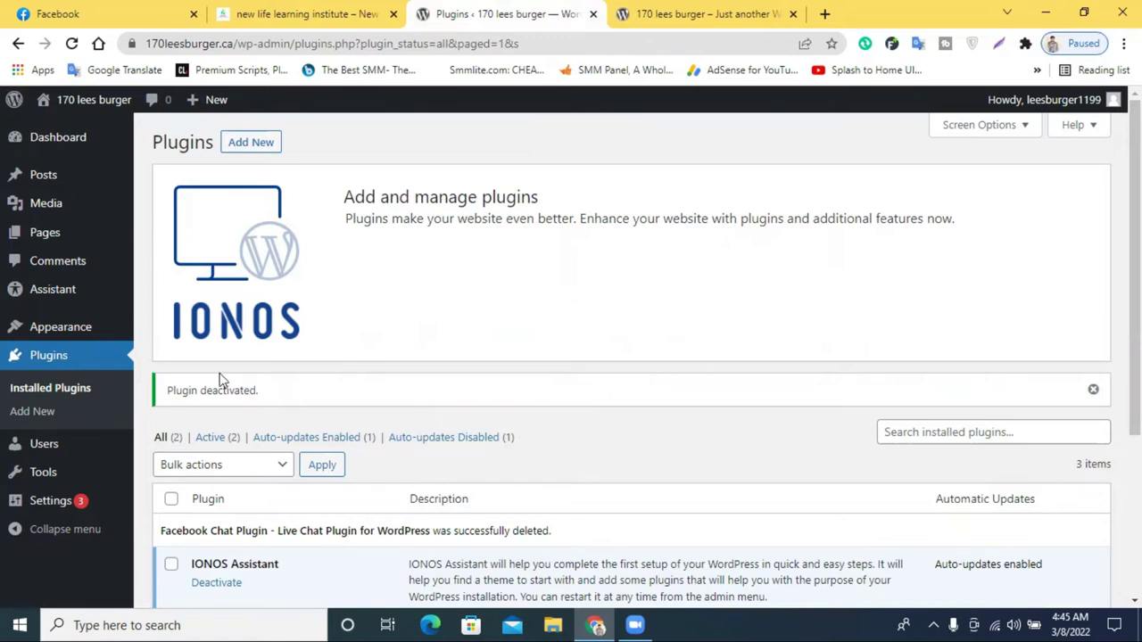
click(62, 138)
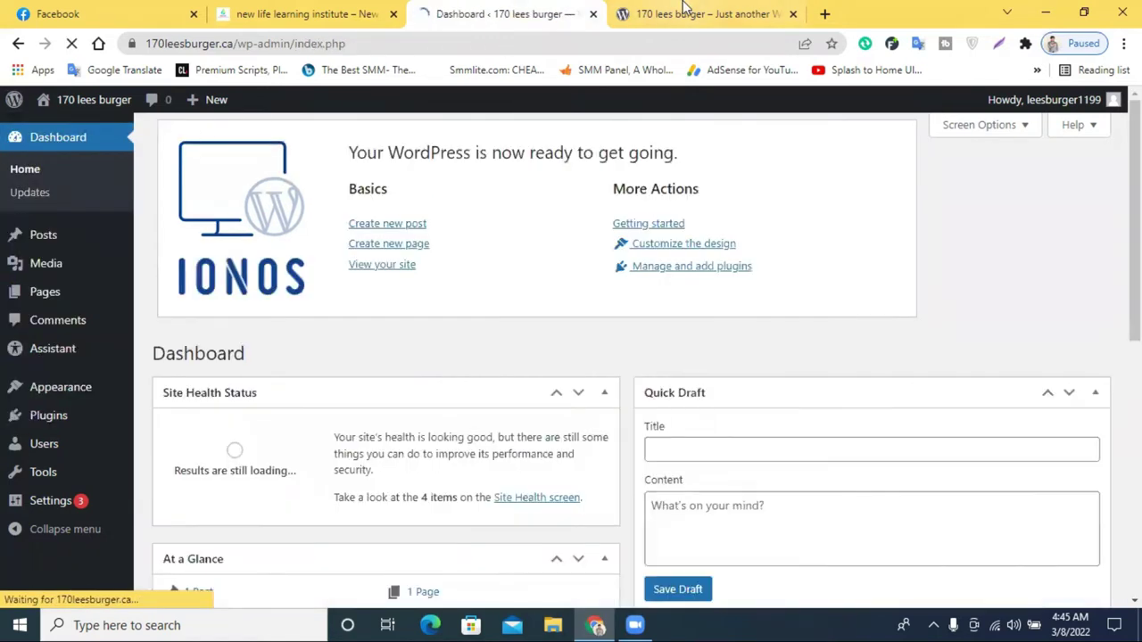
click(703, 13)
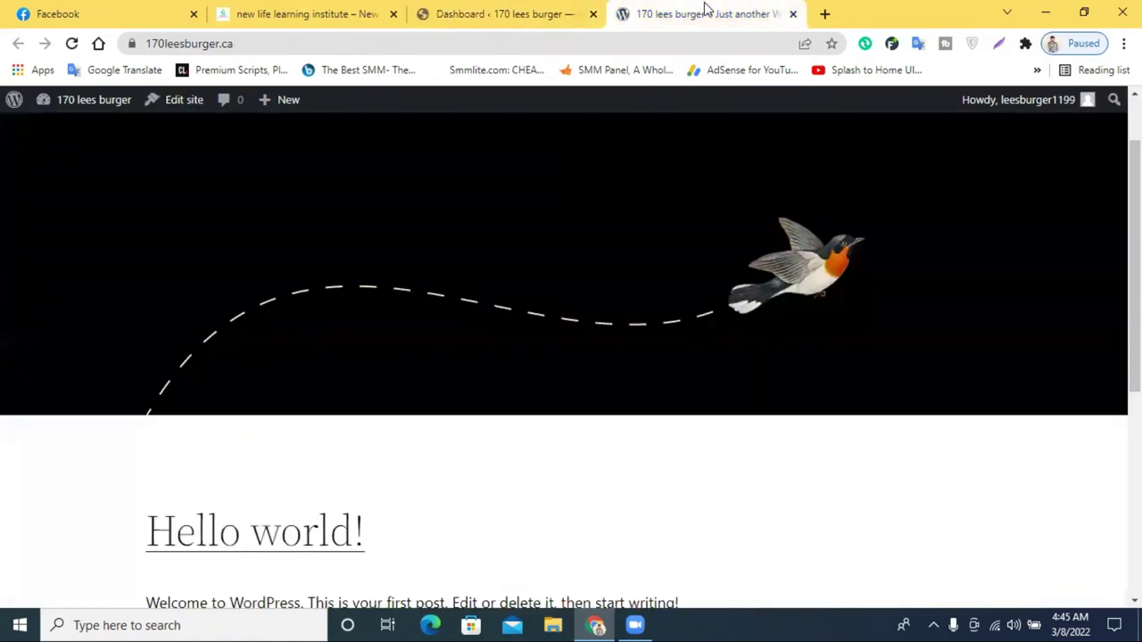
click(261, 45)
right_click(261, 47)
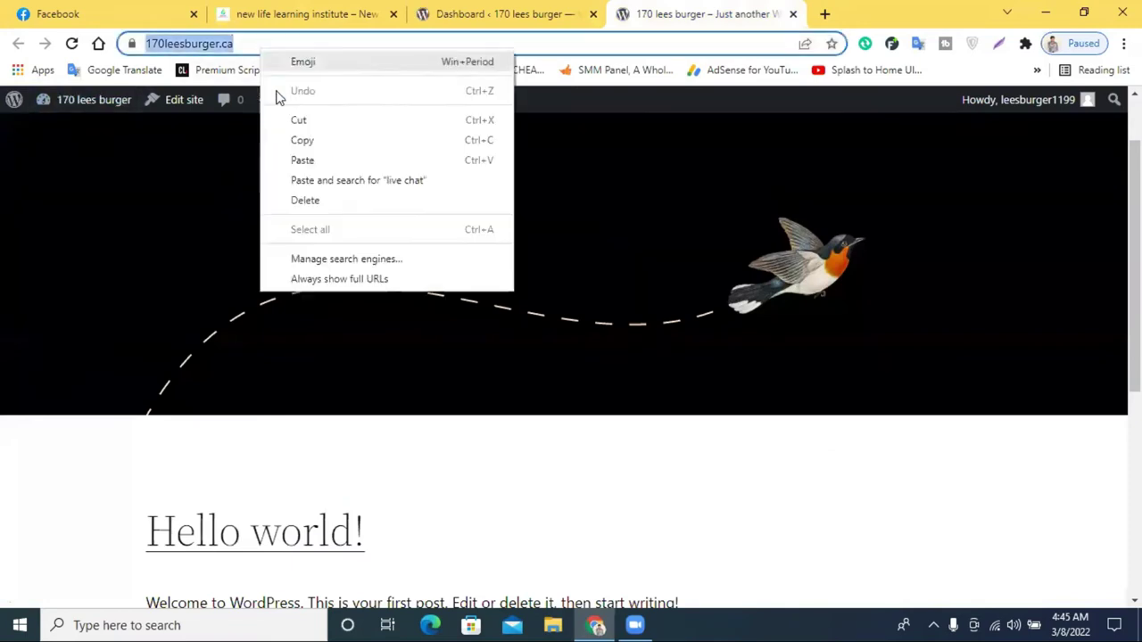
click(322, 156)
click(499, 20)
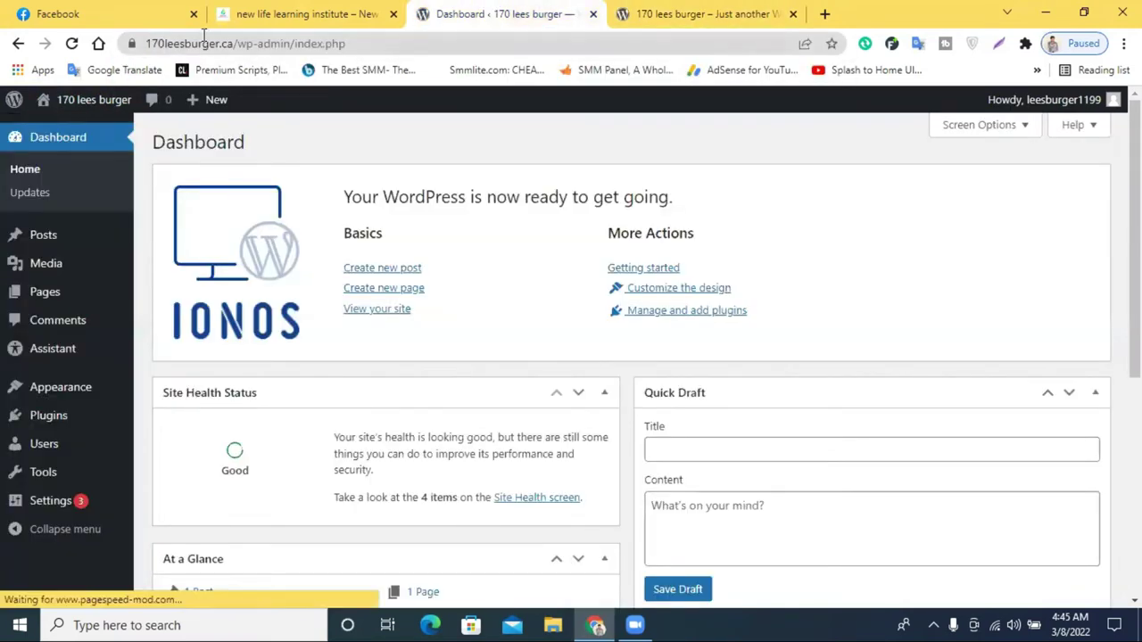
click(649, 20)
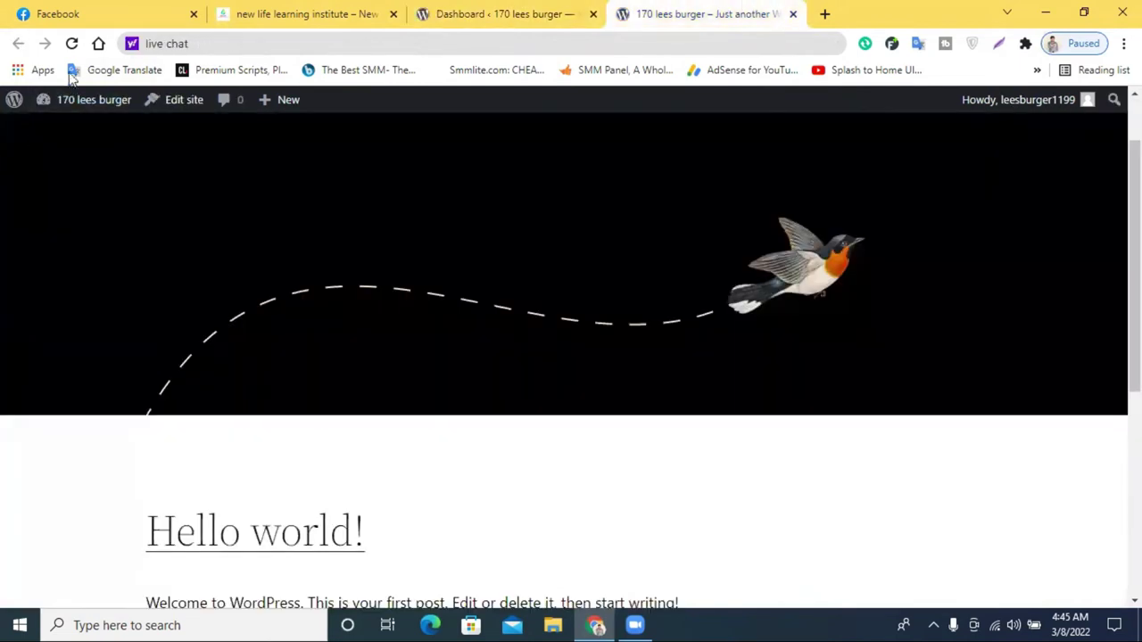
click(71, 43)
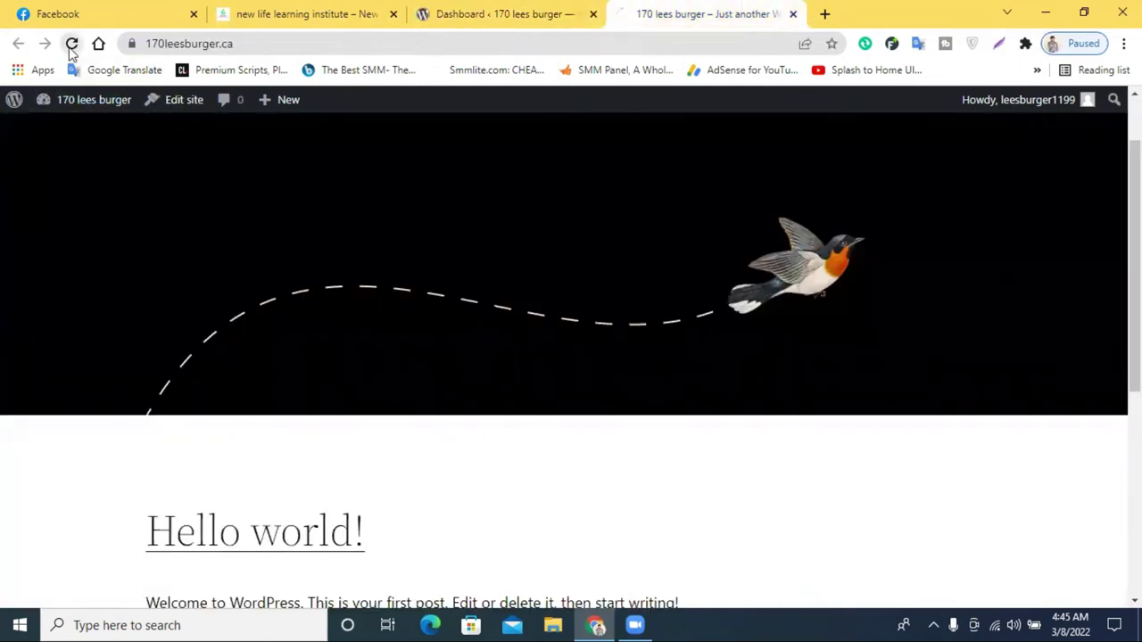
click(321, 38)
double_click(324, 39)
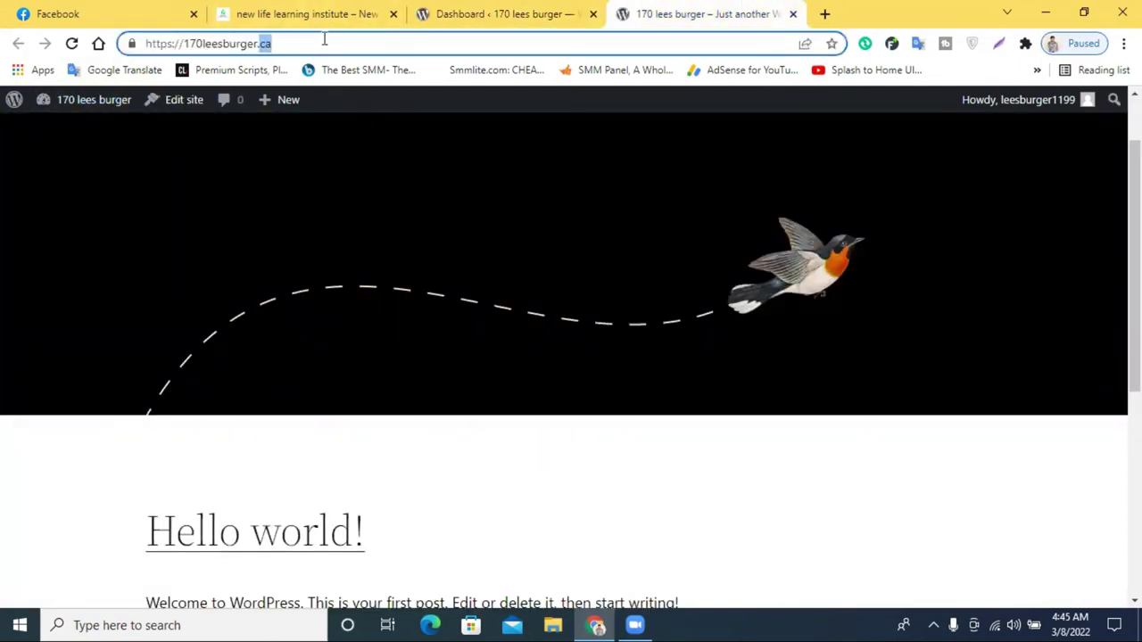
click(323, 40)
text(/)
text(w)
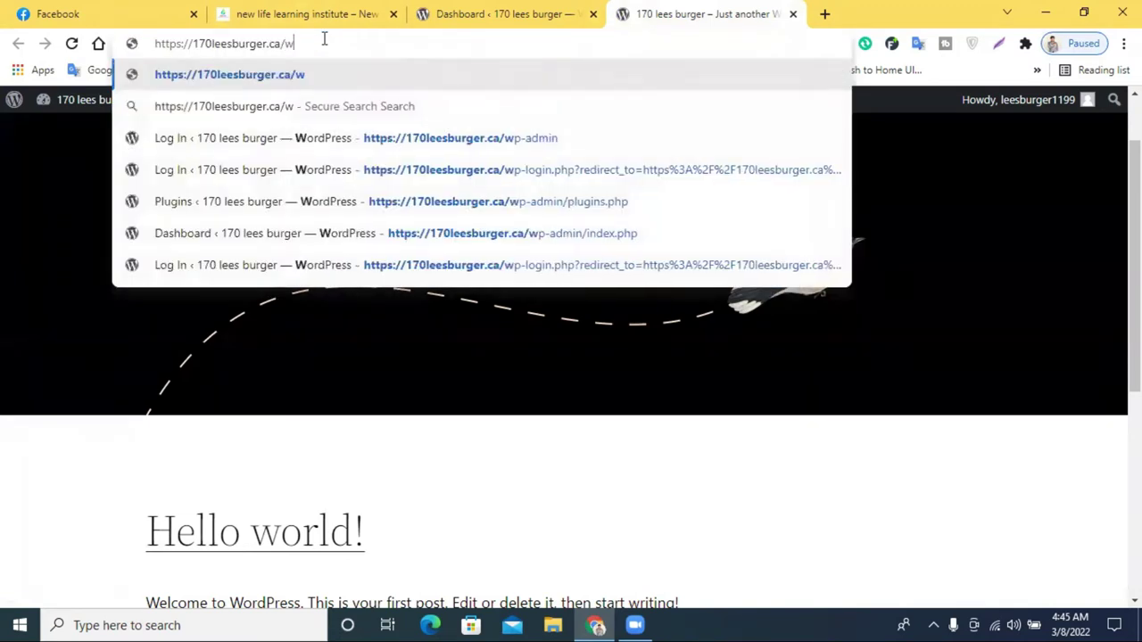
text(p-admin)
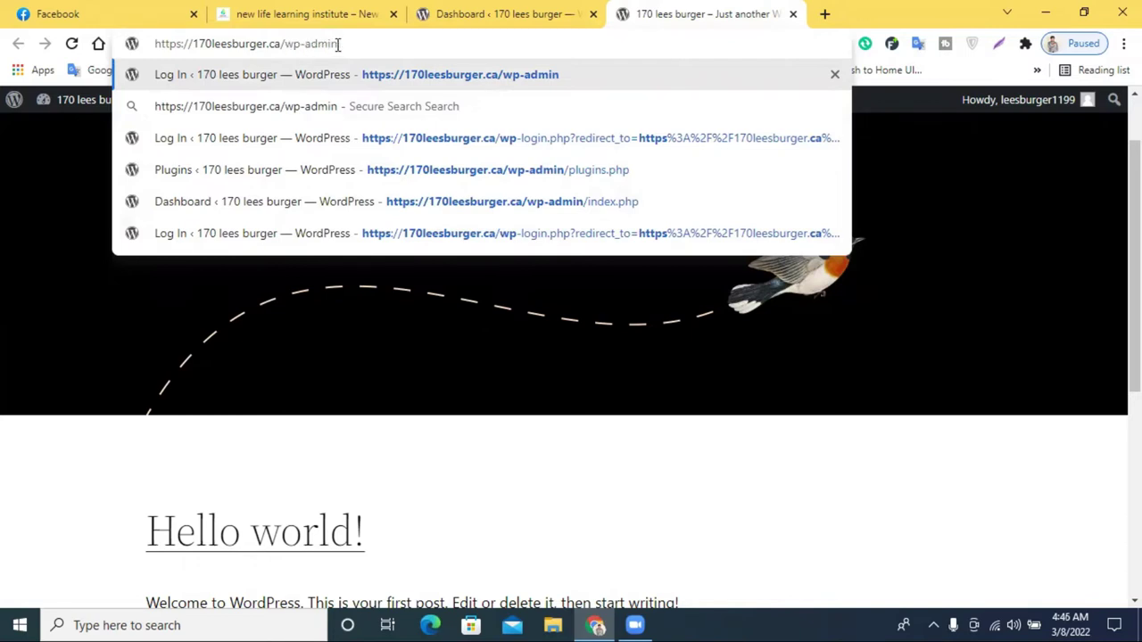
key(Escape)
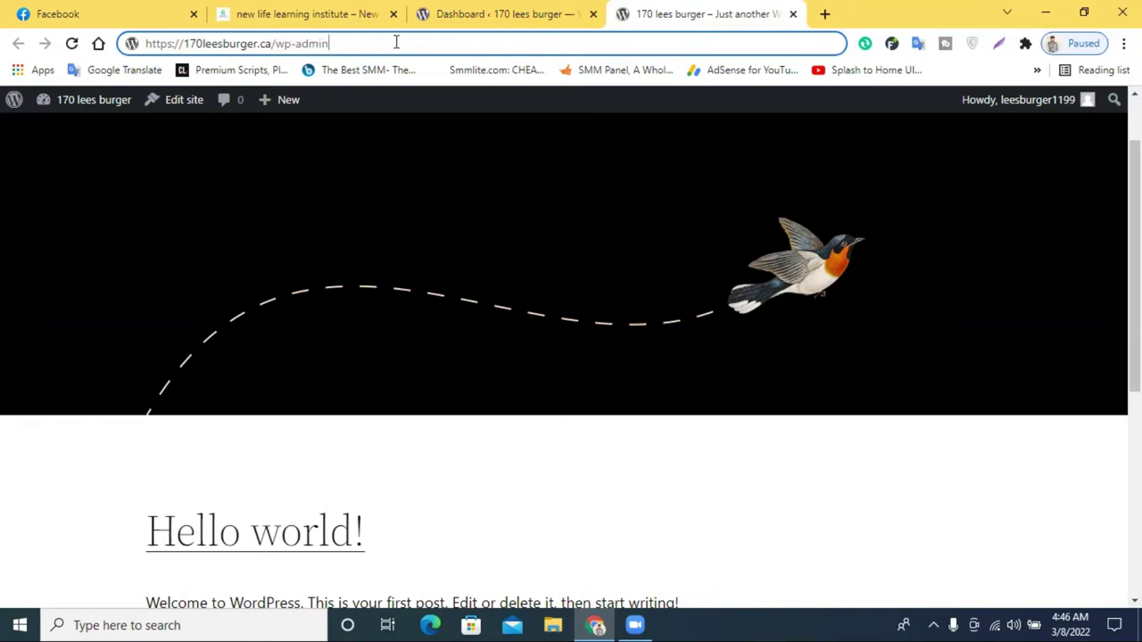
- Examine the Messenger chat button on the new life learning institute site and return to the 170 lees burger dashboard
click(524, 20)
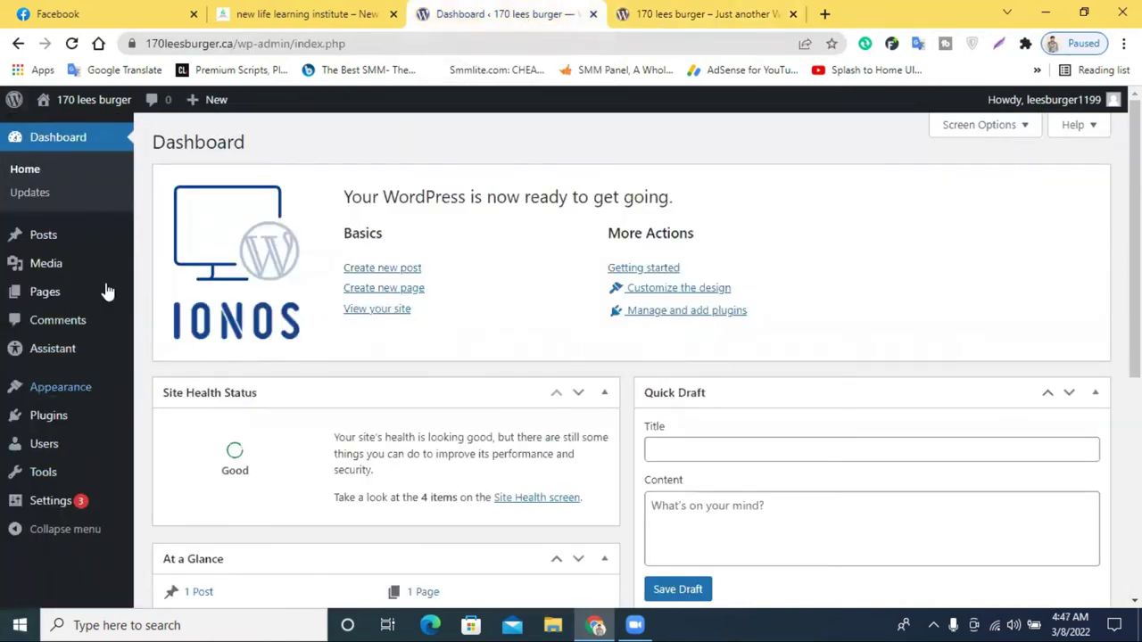
click(287, 14)
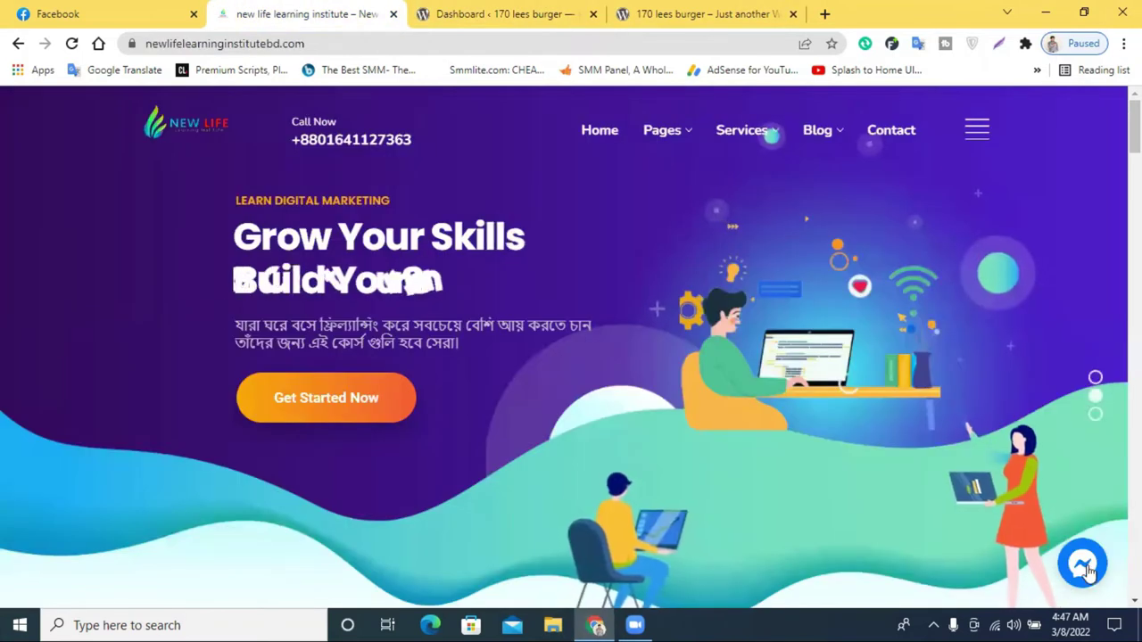
click(709, 12)
click(361, 9)
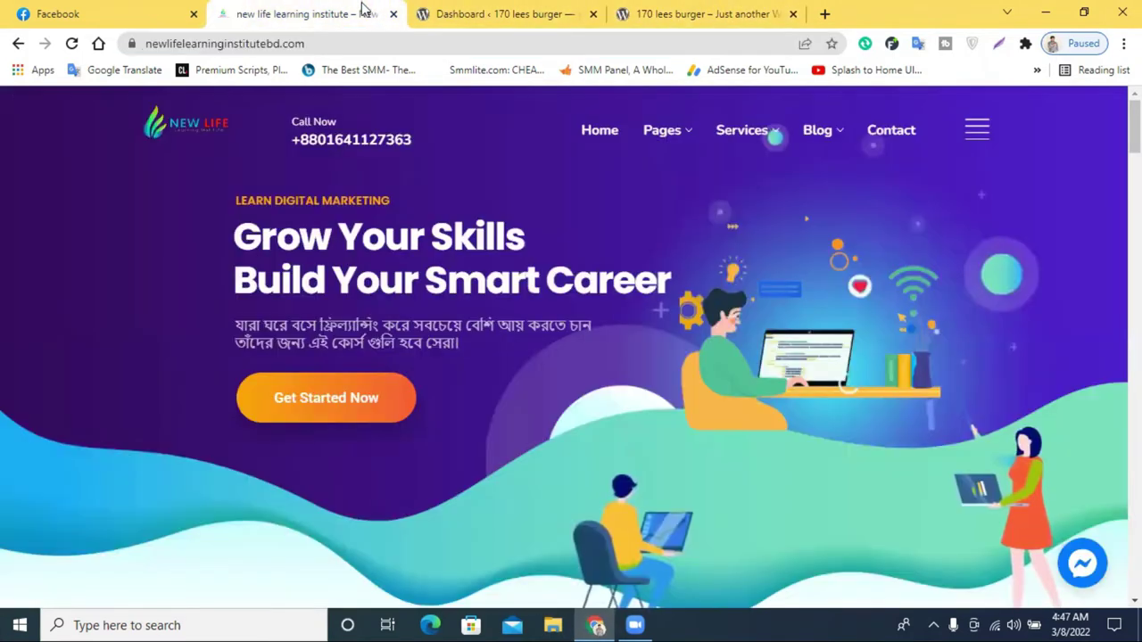
click(499, 13)
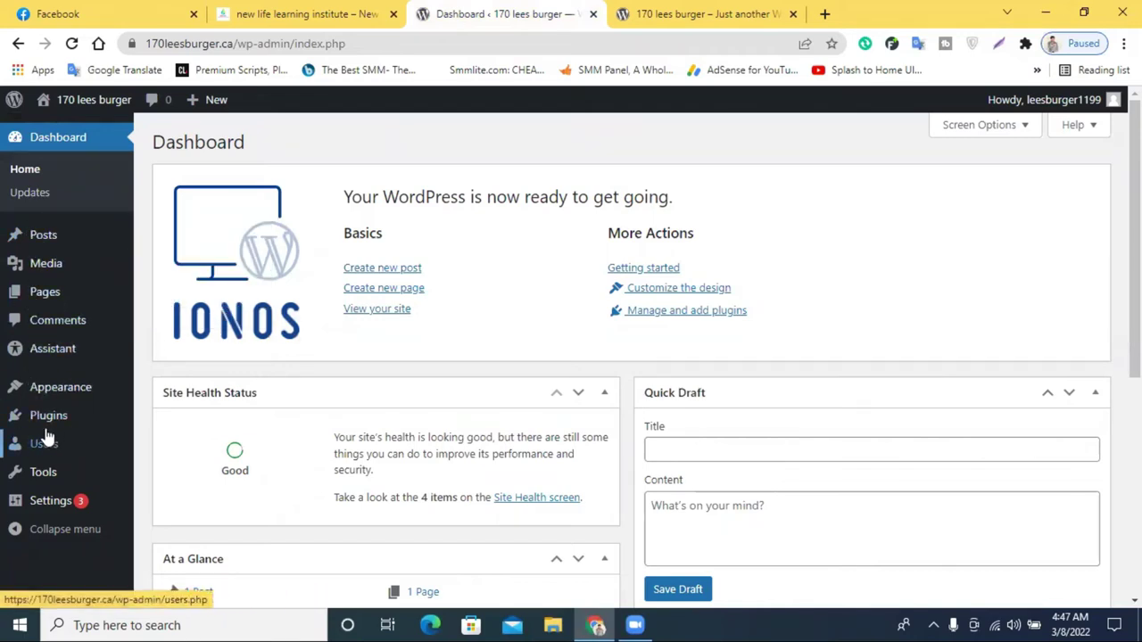
- Open the list of installed plugins and check which plugins the site has
mouse_move(49, 423)
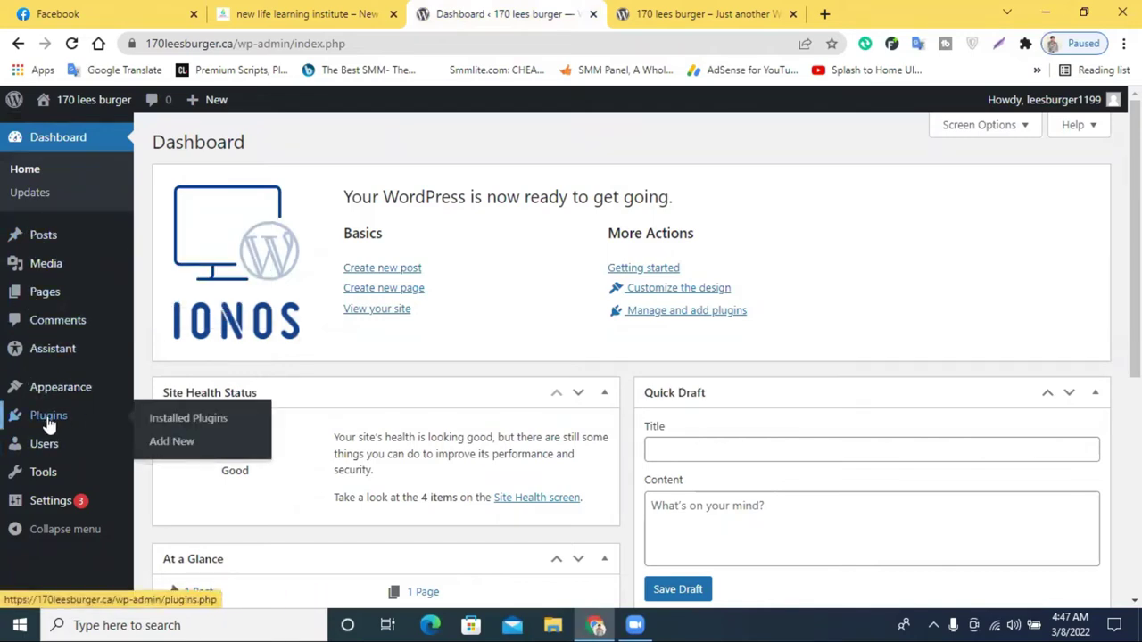
click(49, 422)
scroll(801, 398, down, 3)
scroll(801, 397, up, 3)
scroll(567, 400, down, 1)
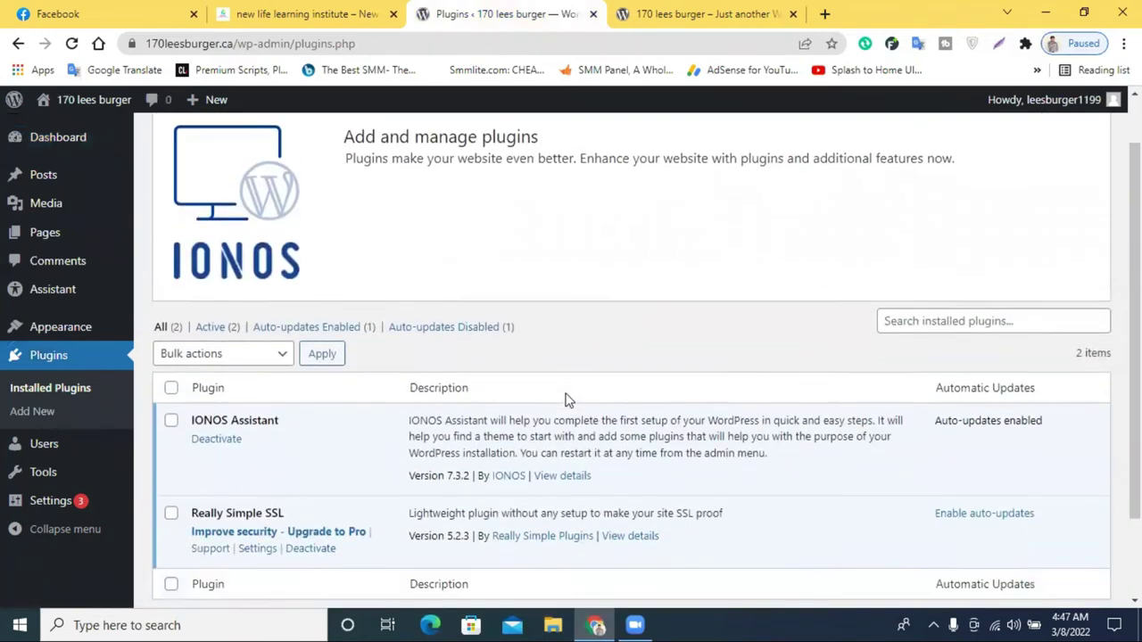
scroll(541, 365, down, 1)
scroll(464, 298, up, 2)
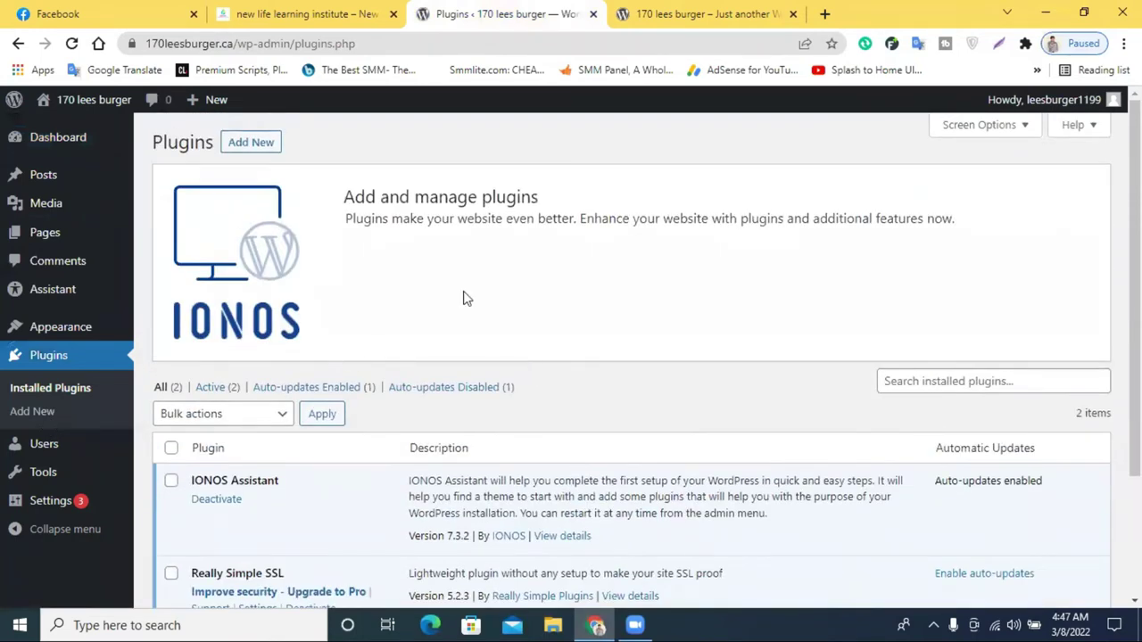
- Start adding a new plugin and search the plugin directory for "facebook live chat"
click(251, 145)
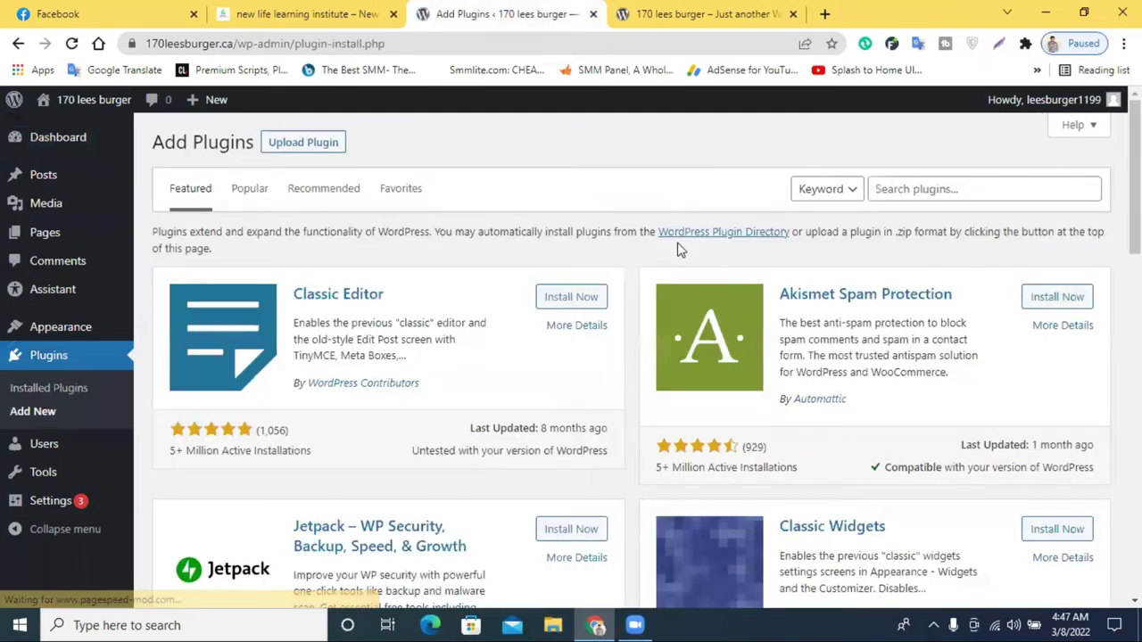
click(950, 191)
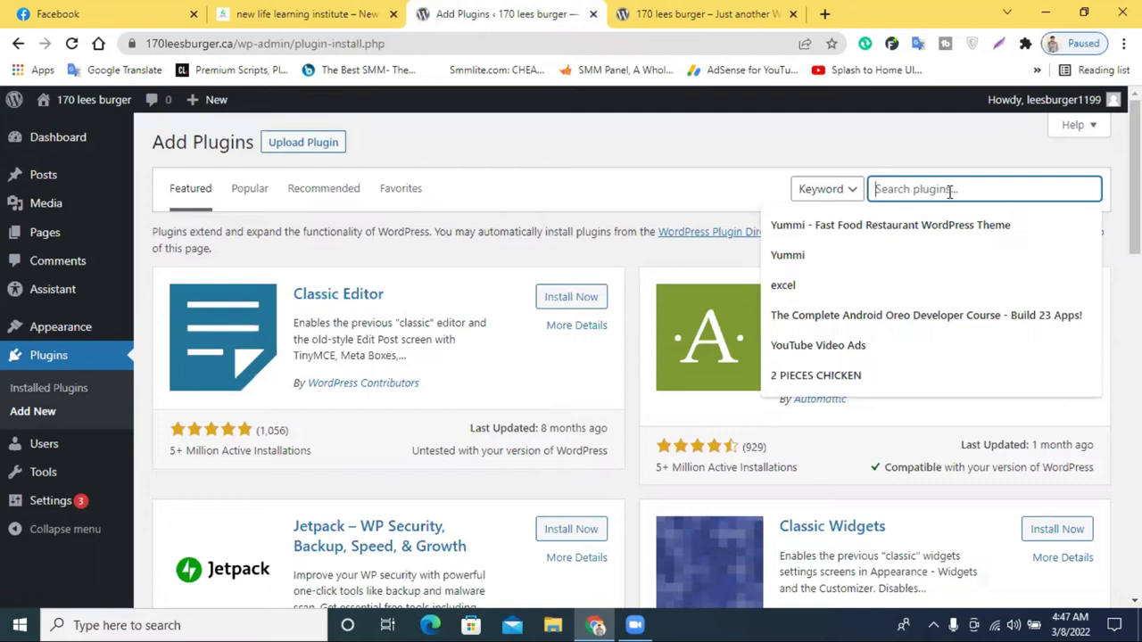
text(f)
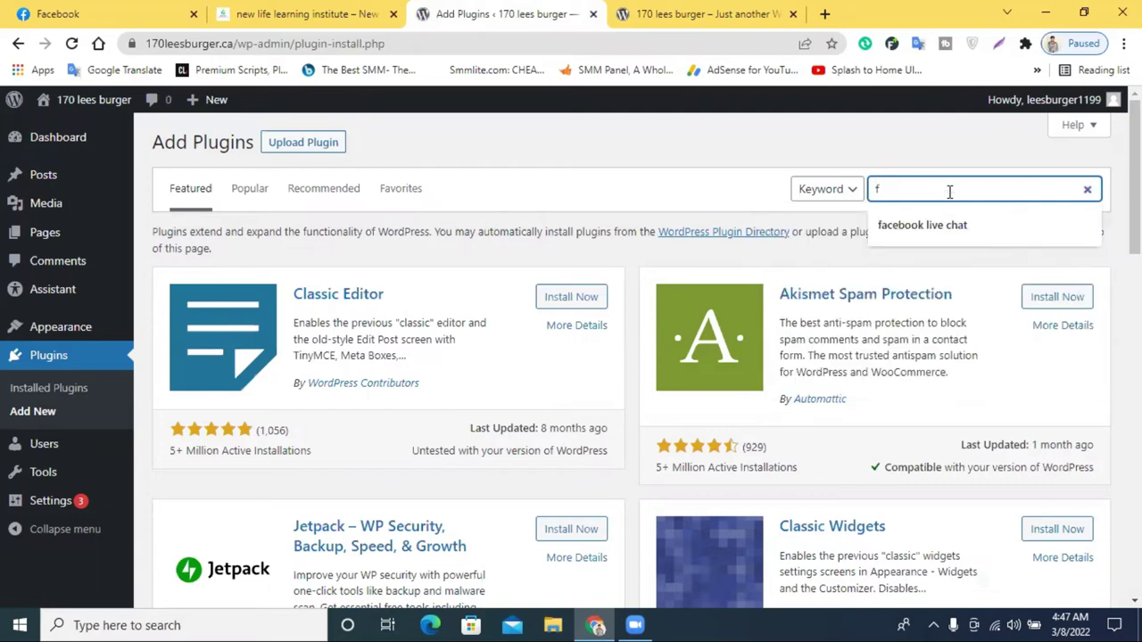
text(acebook live chat)
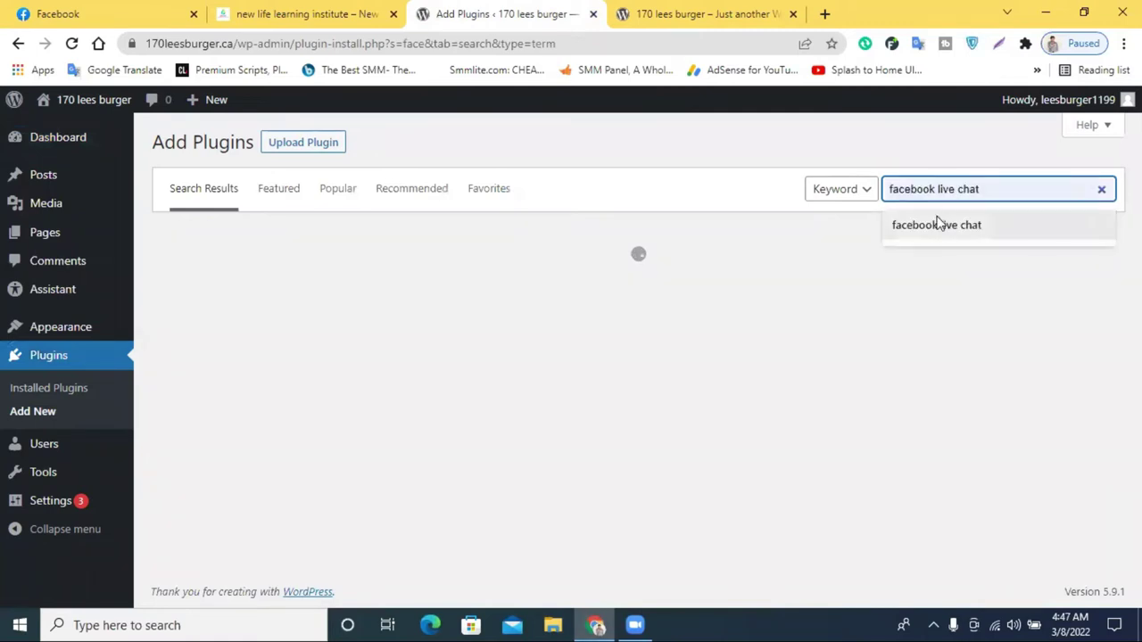
click(937, 224)
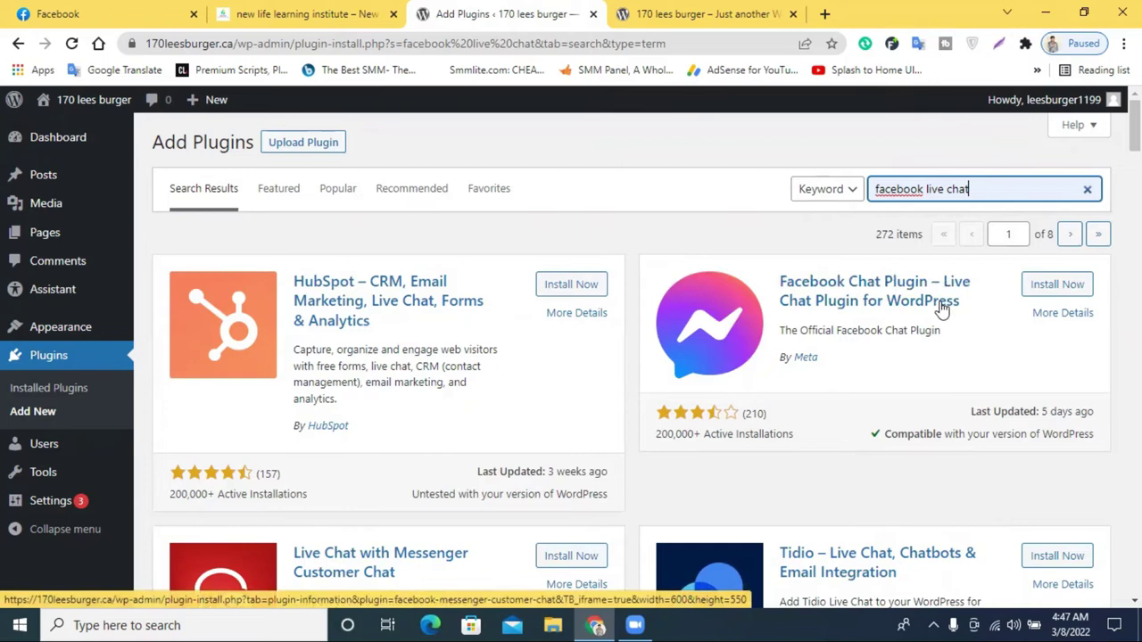
- Install and activate Meta's "Facebook Chat Plugin – Live Chat Plugin for WordPress" from the plugin search results
scroll(509, 343, down, 3)
scroll(943, 461, down, 3)
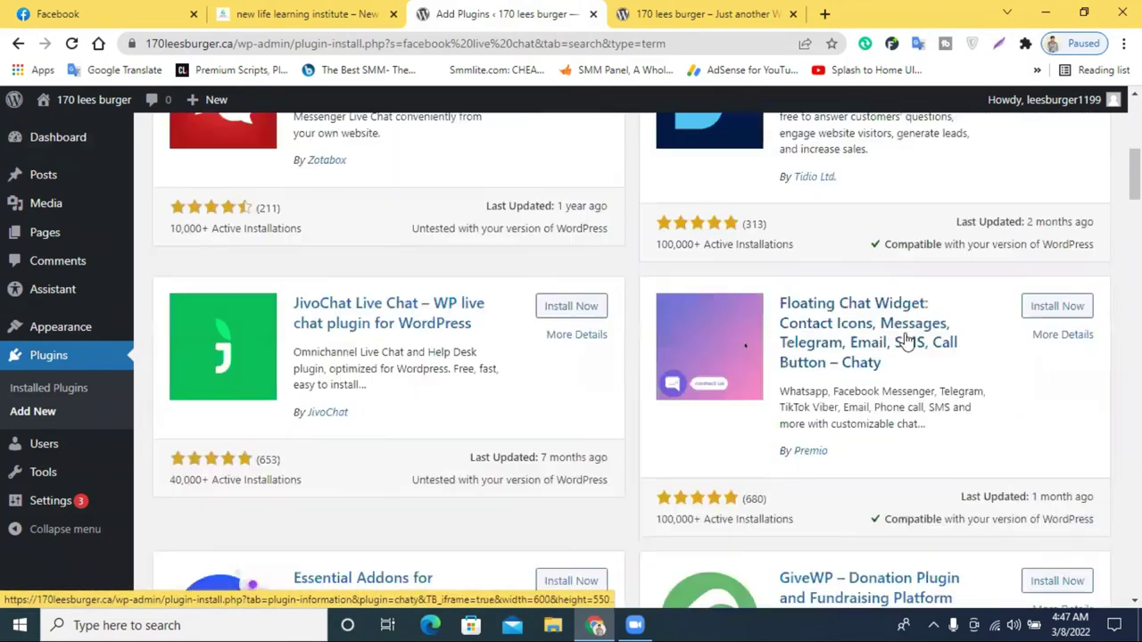
scroll(695, 357, down, 3)
scroll(830, 354, up, 10)
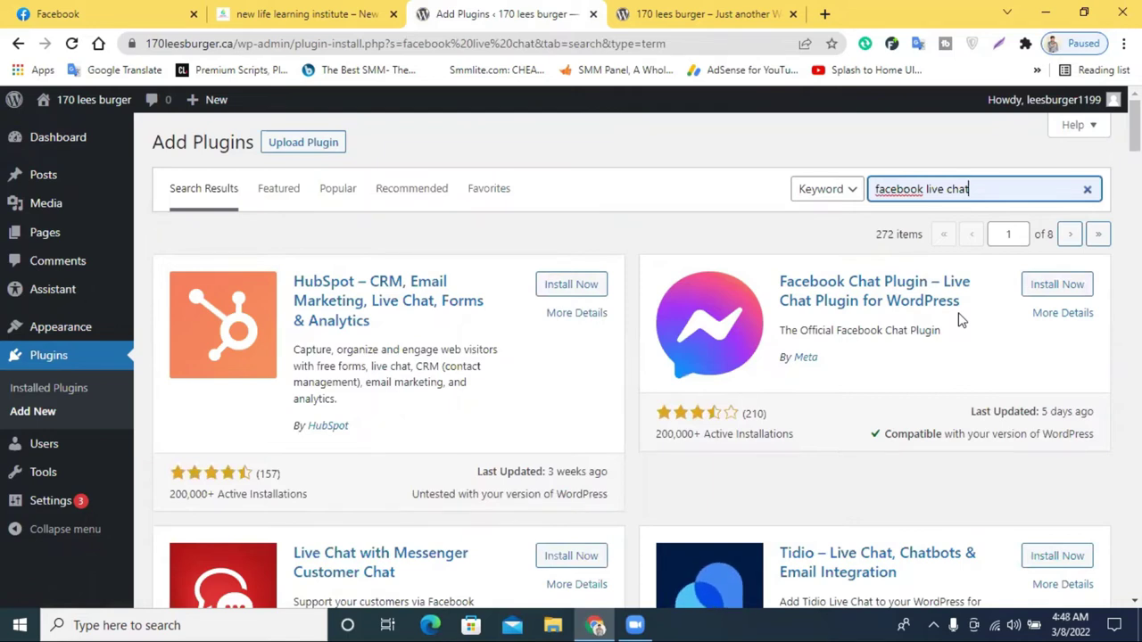
click(1041, 293)
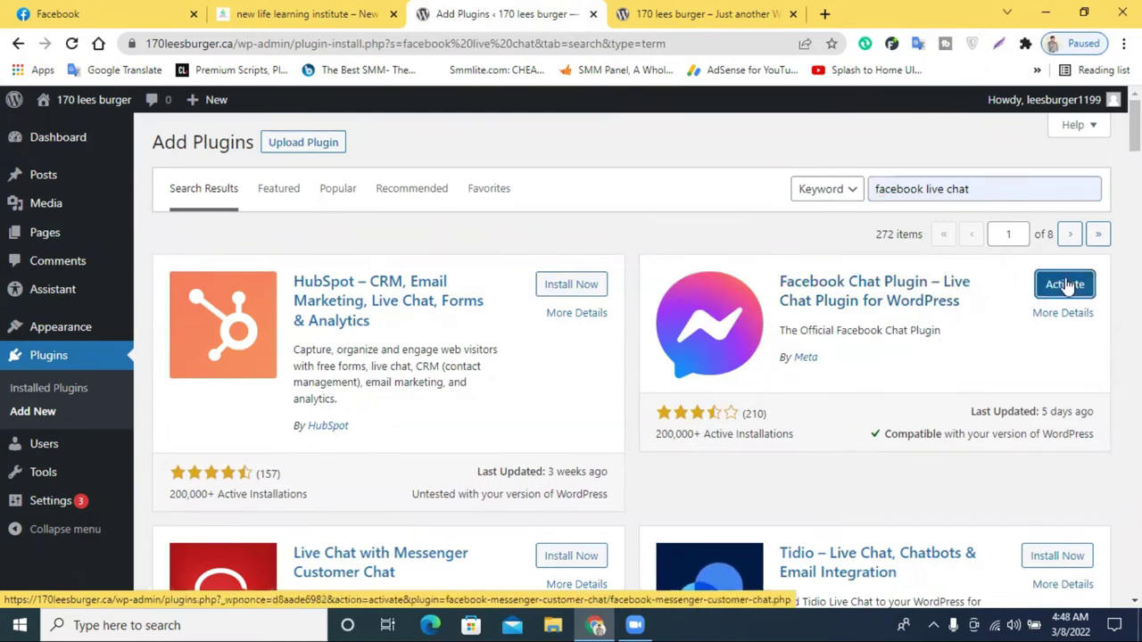
click(1062, 289)
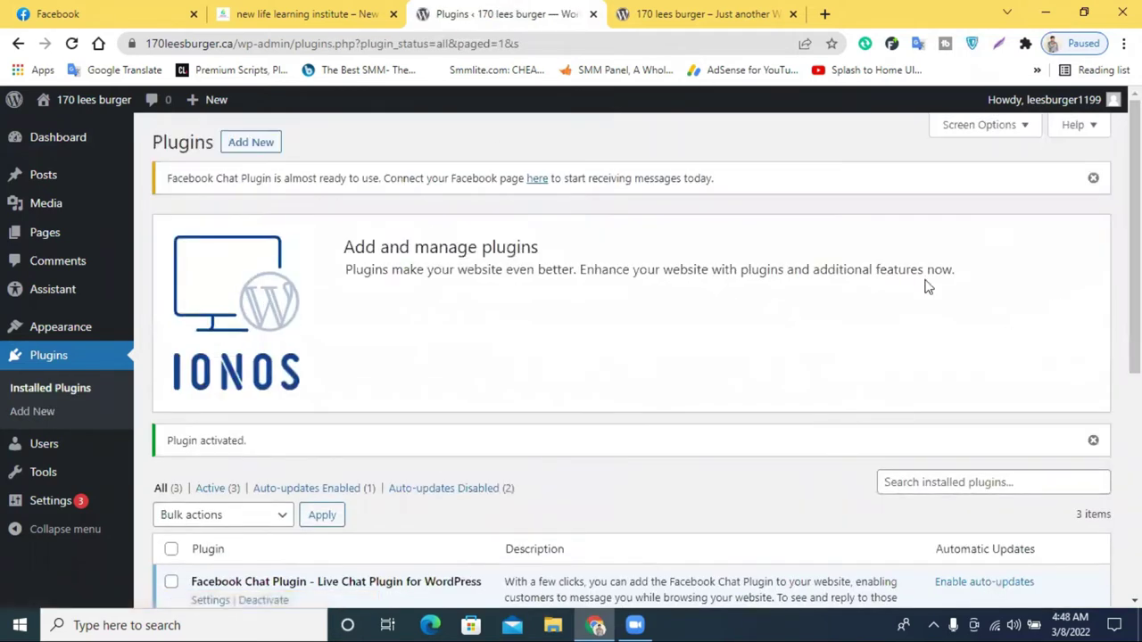
- Reload the public 170 lees burger site to check for the chat button, and return to the plugins page
click(658, 6)
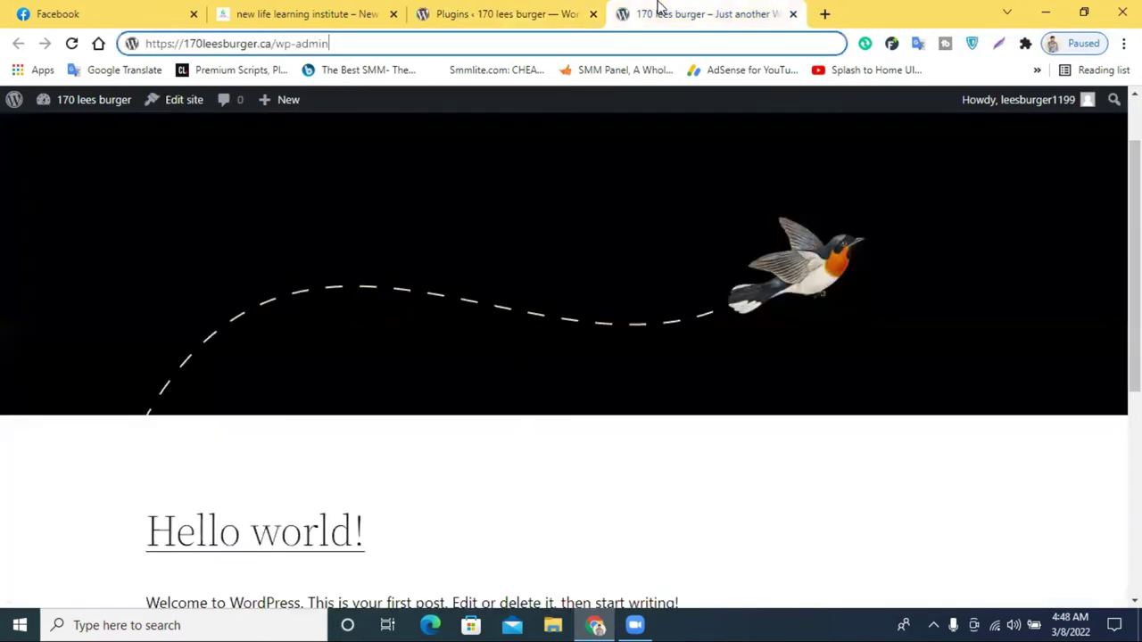
click(71, 42)
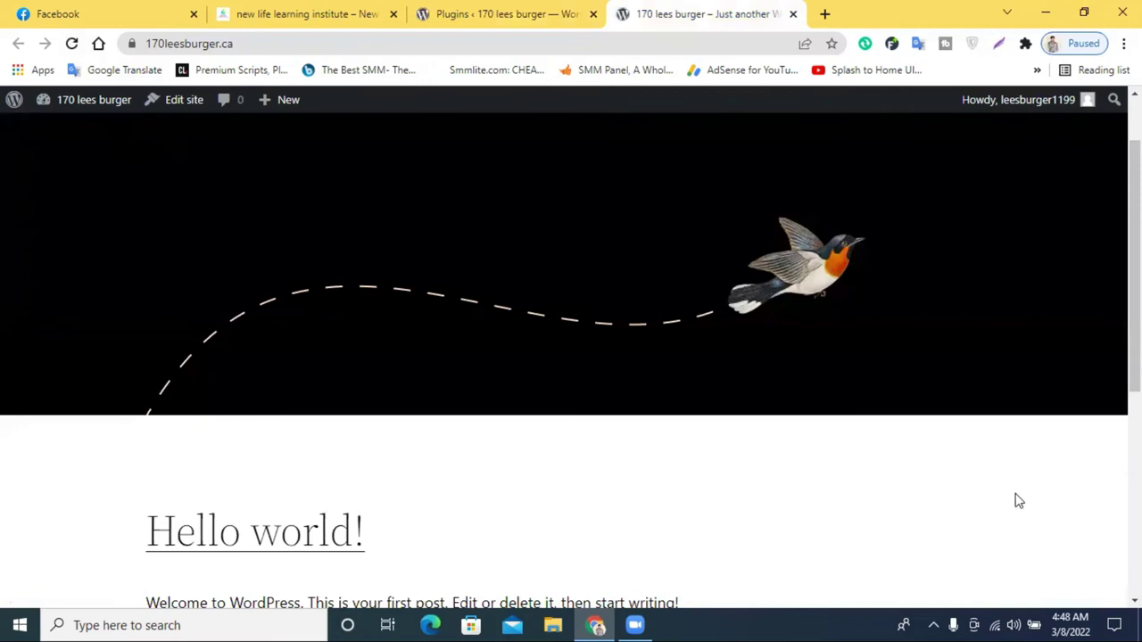
click(502, 9)
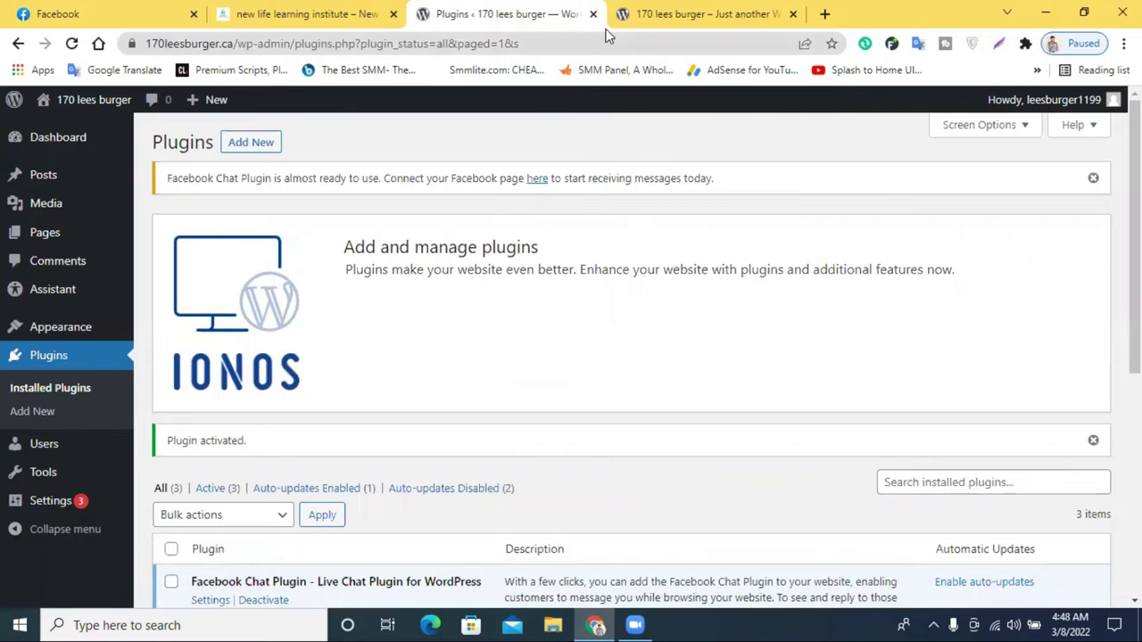
- Open the settings of the Facebook Chat Plugin from the site's installed plugins
scroll(696, 174, down, 2)
scroll(600, 536, down, 3)
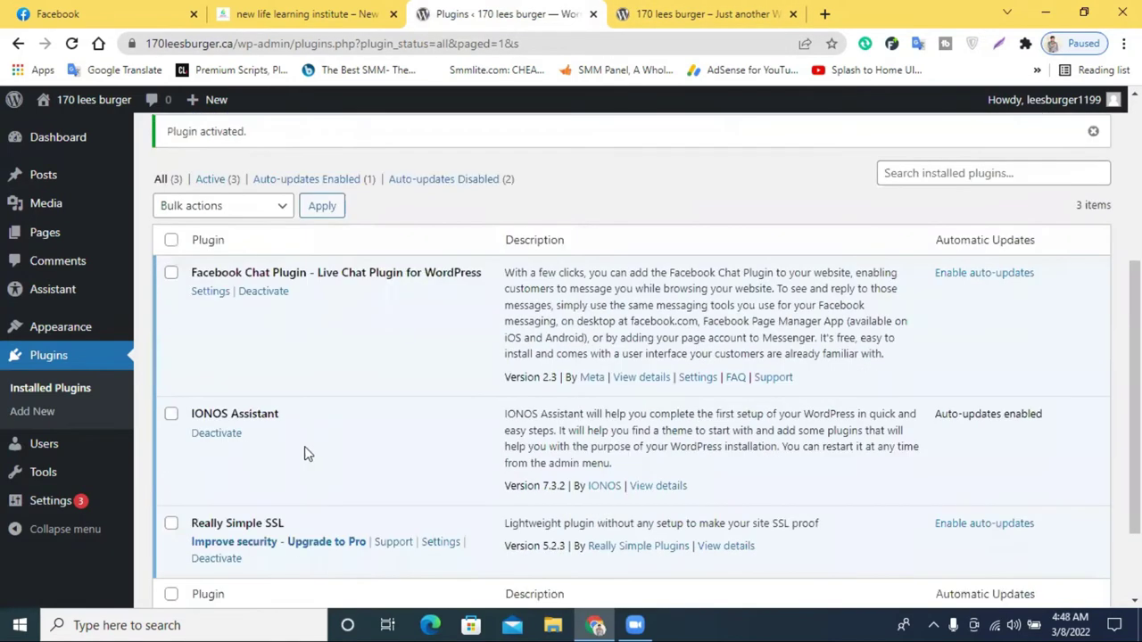
click(49, 357)
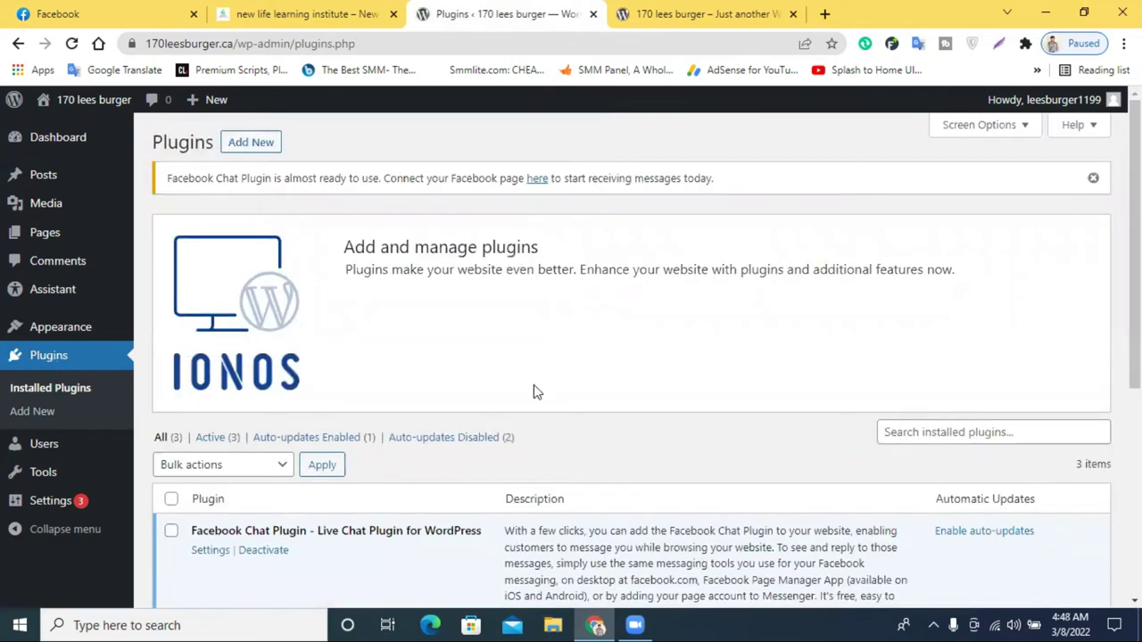
scroll(533, 390, down, 3)
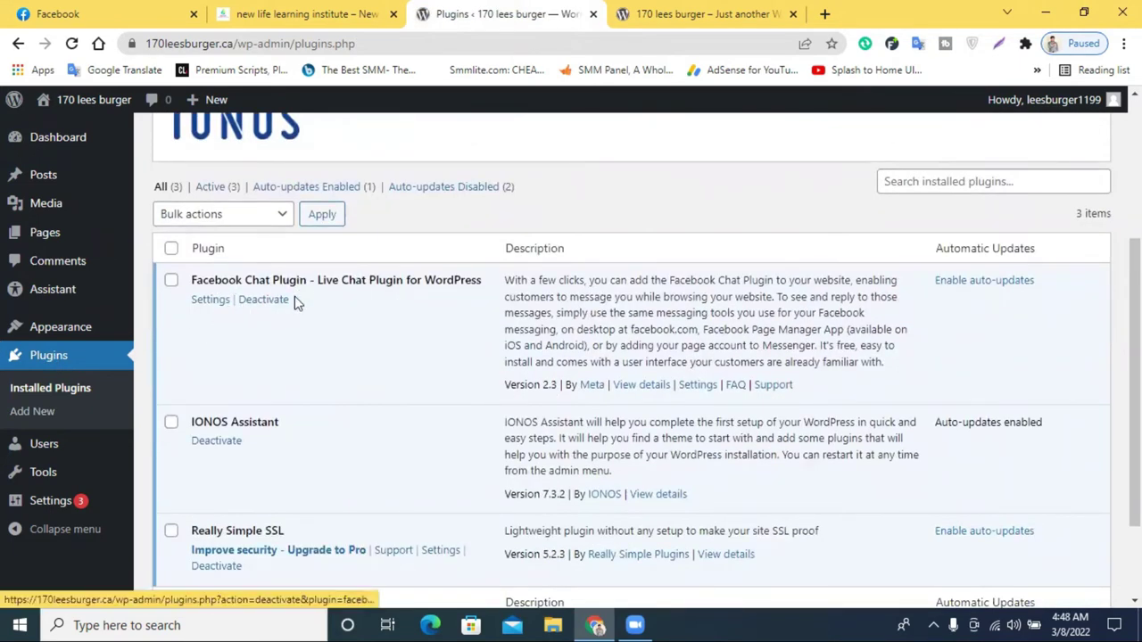
click(212, 303)
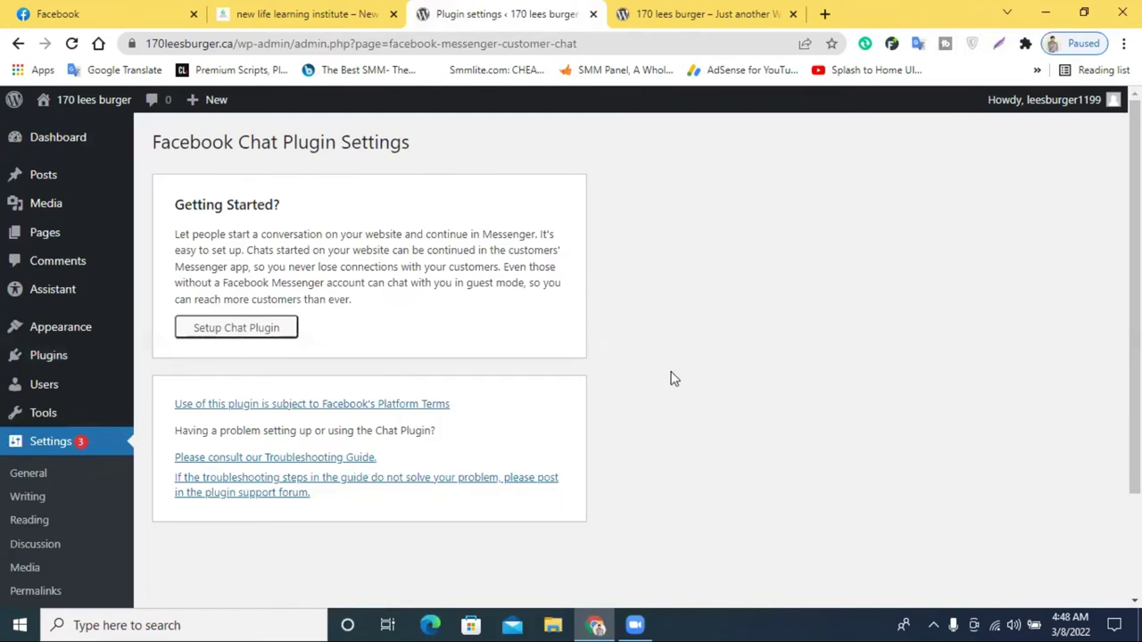
- Start the chat plugin setup and connect it to the Facebook page "Fashion io"
click(249, 337)
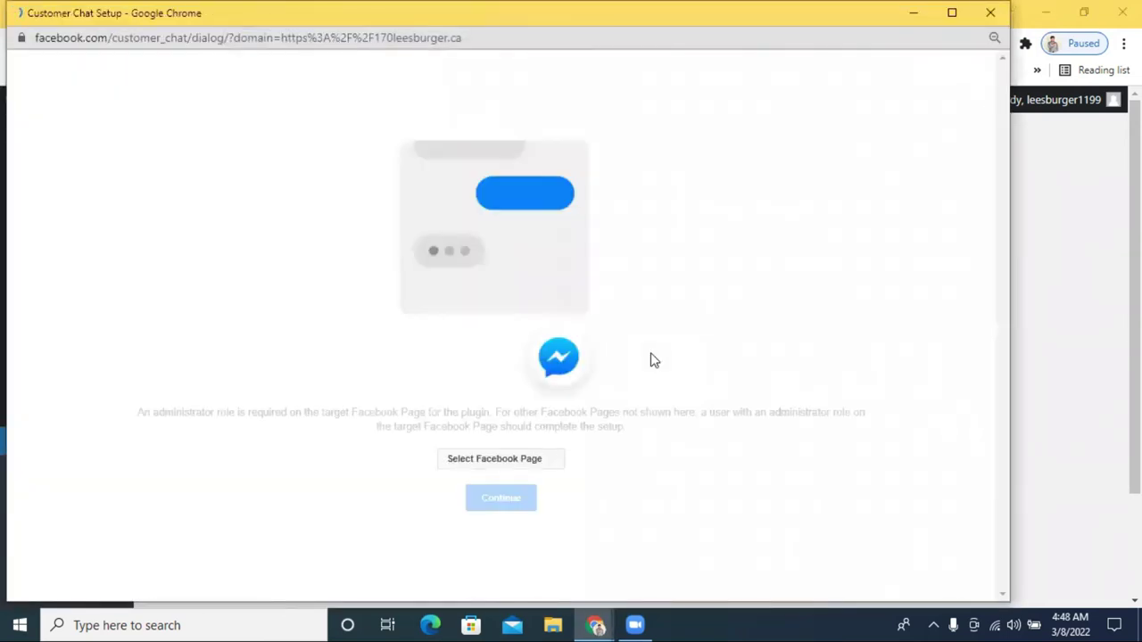
click(526, 468)
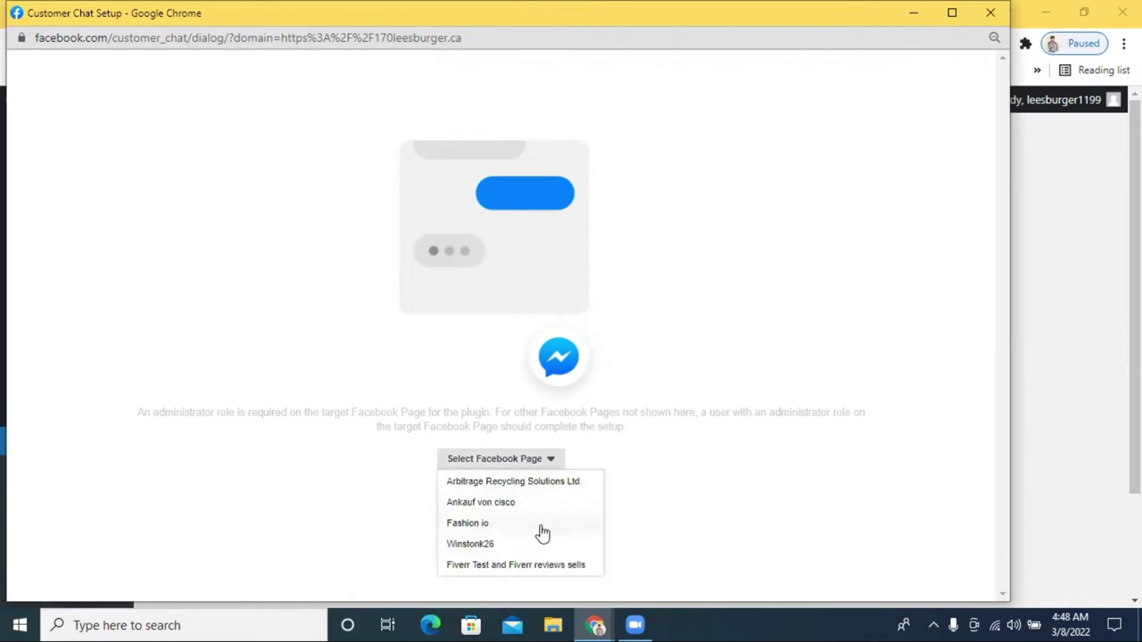
click(487, 531)
click(502, 499)
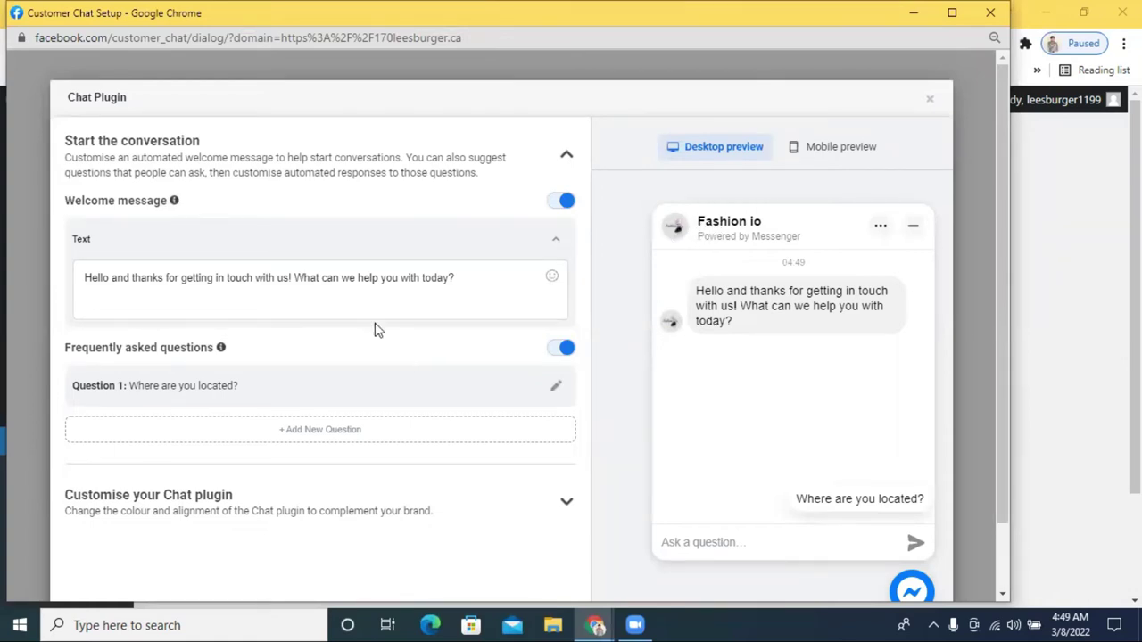
click(318, 279)
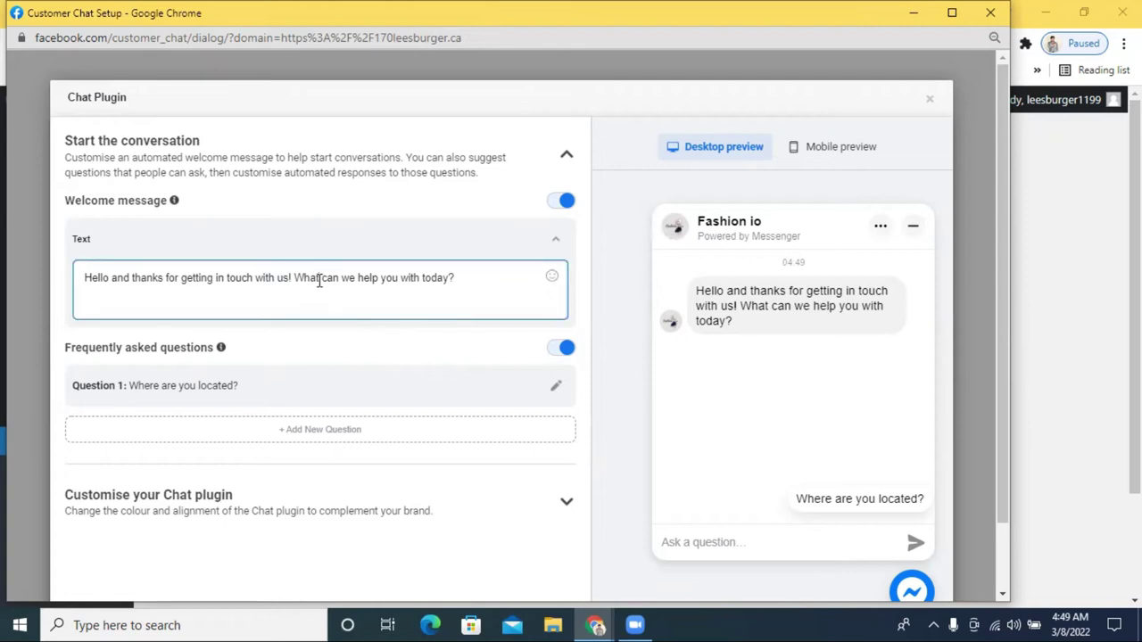
key(ctrl+a)
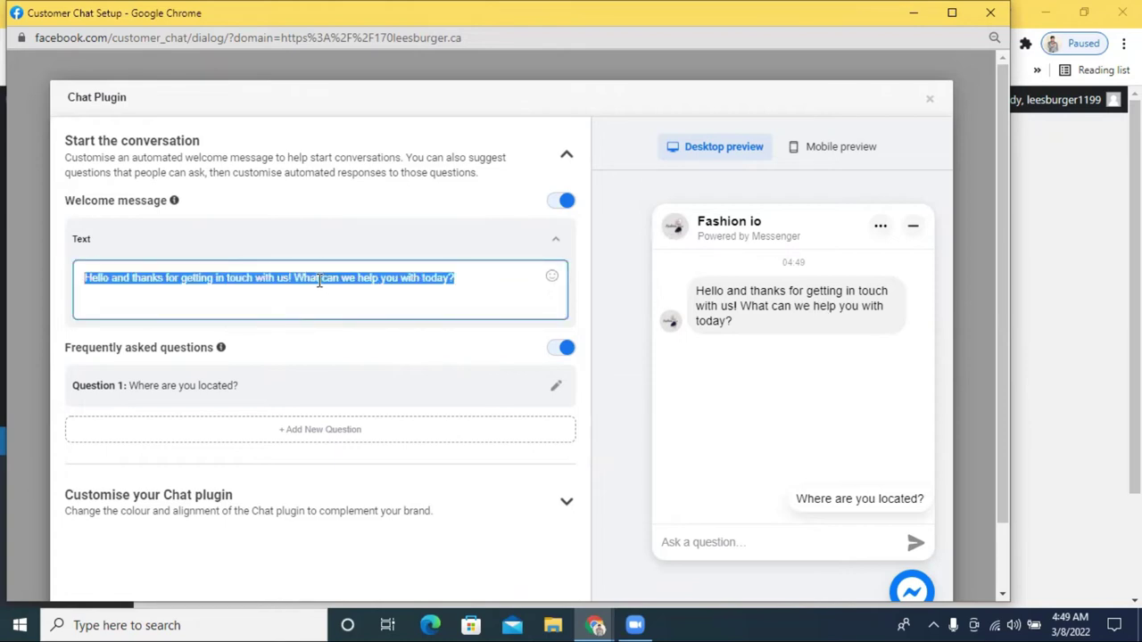
key(BackSpace)
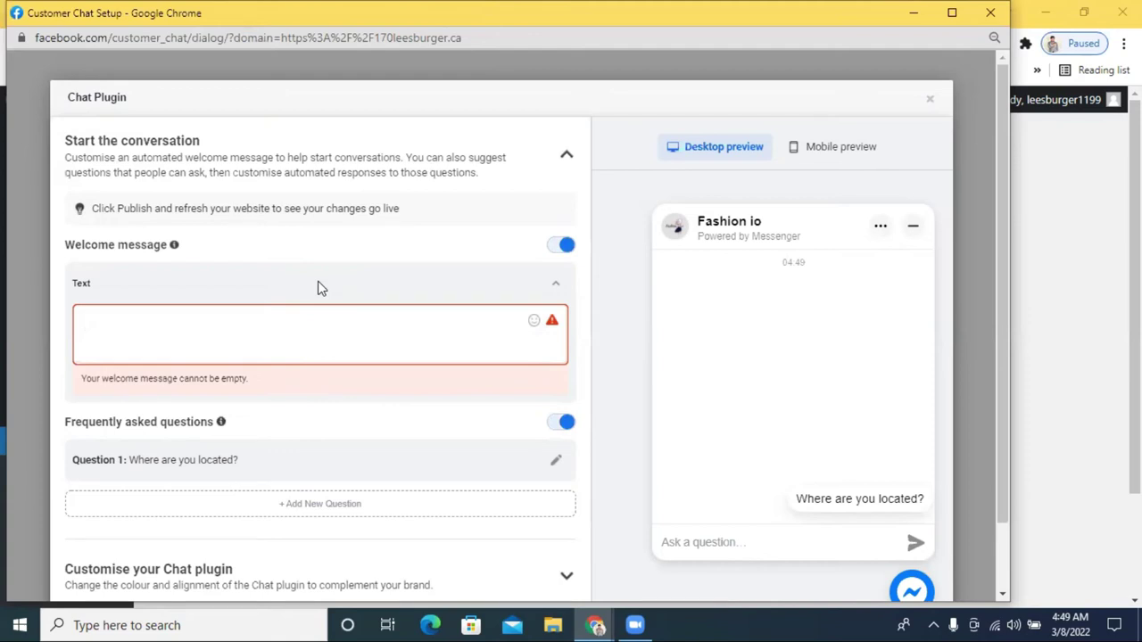
key(ctrl+z)
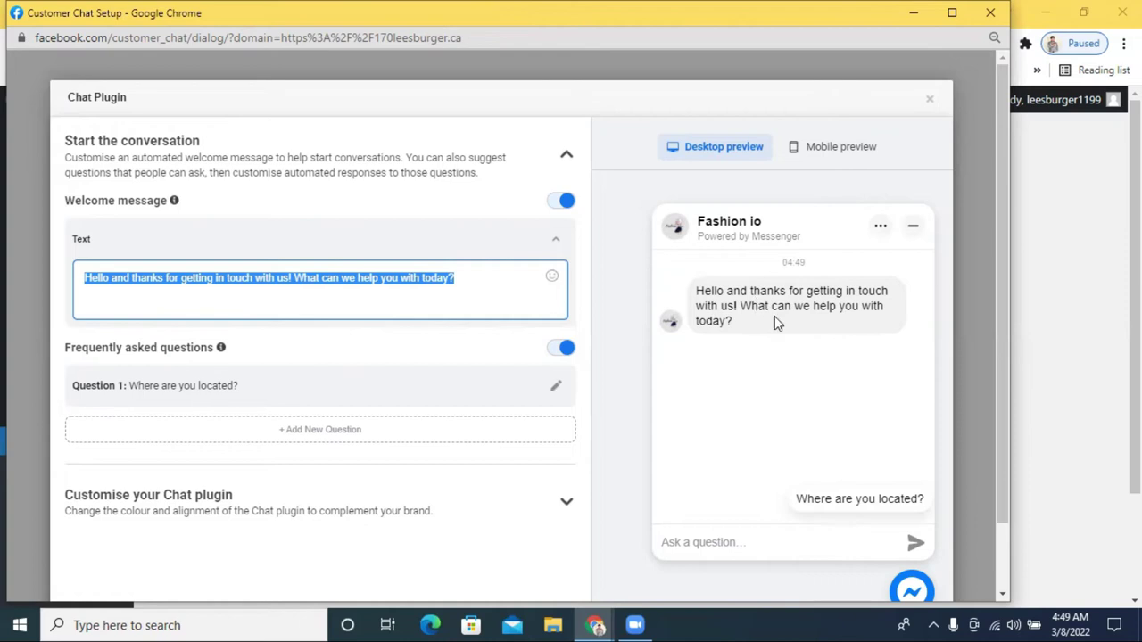
- Publish the Fashion io chat plugin with its default welcome message and frequently asked question
scroll(516, 436, down, 1)
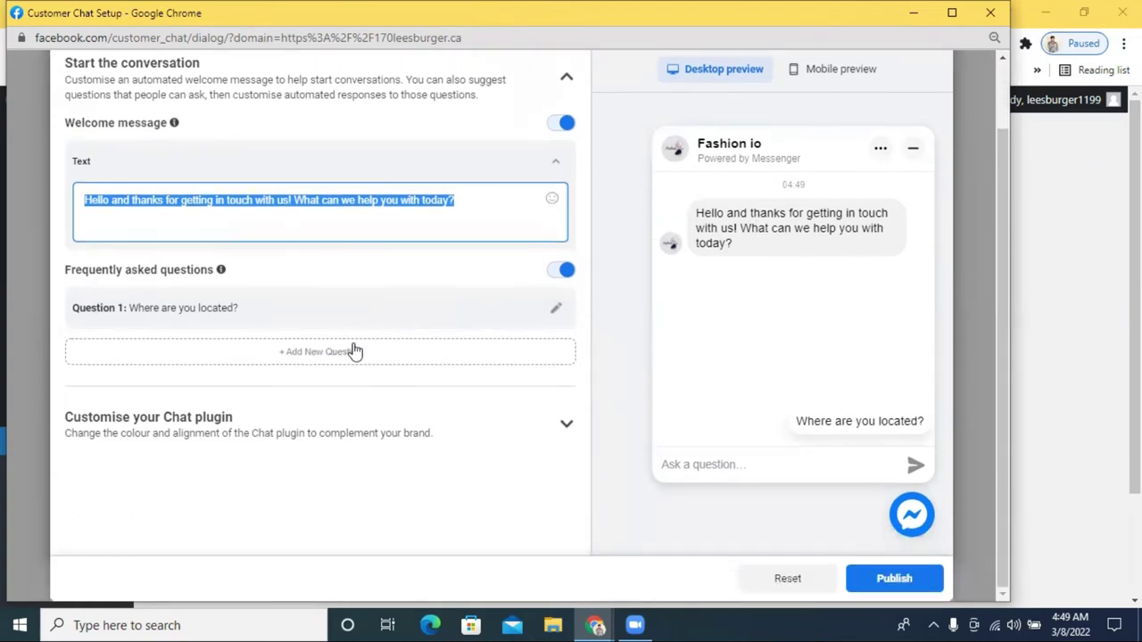
click(873, 581)
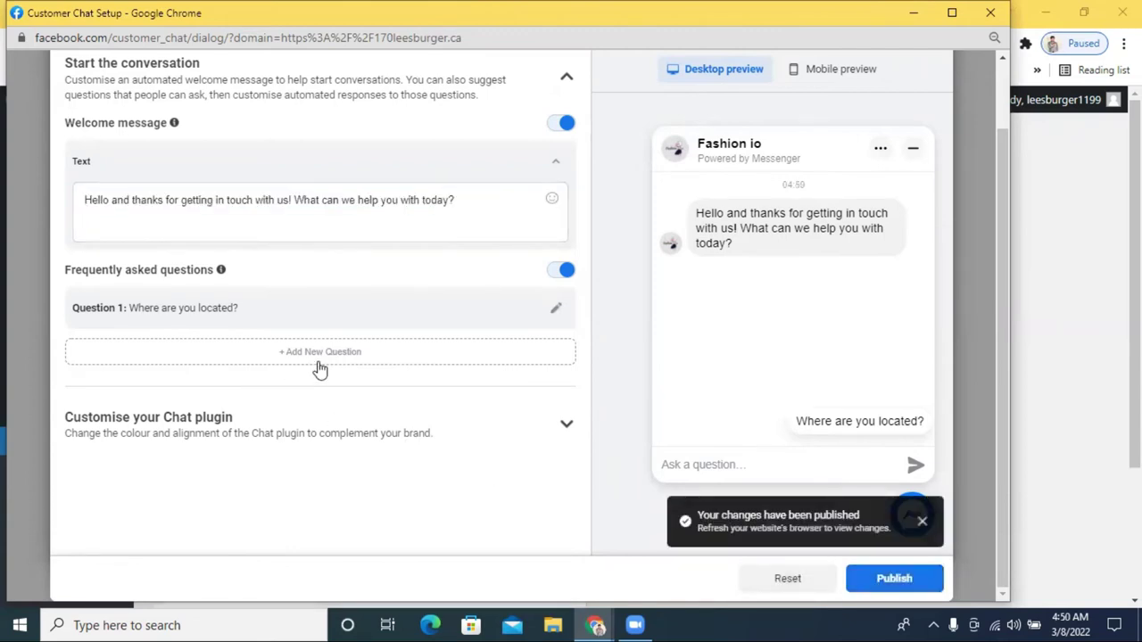
scroll(319, 368, up, 1)
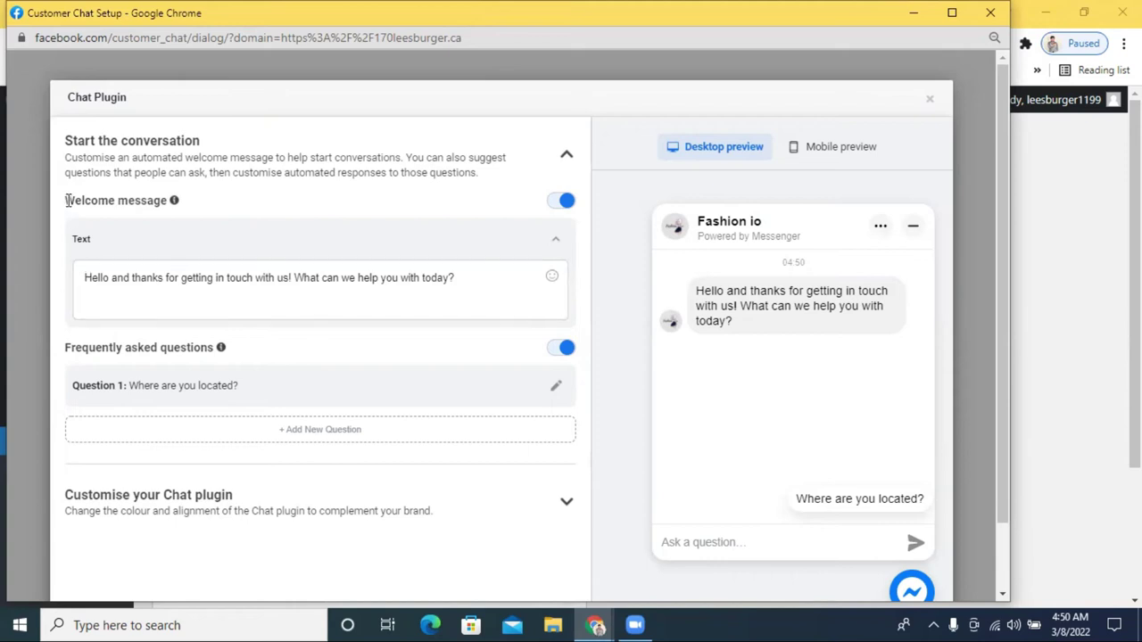
- Review the welcome message section and the automated response of the question "Where are you located?"
drag(67, 200, 168, 200)
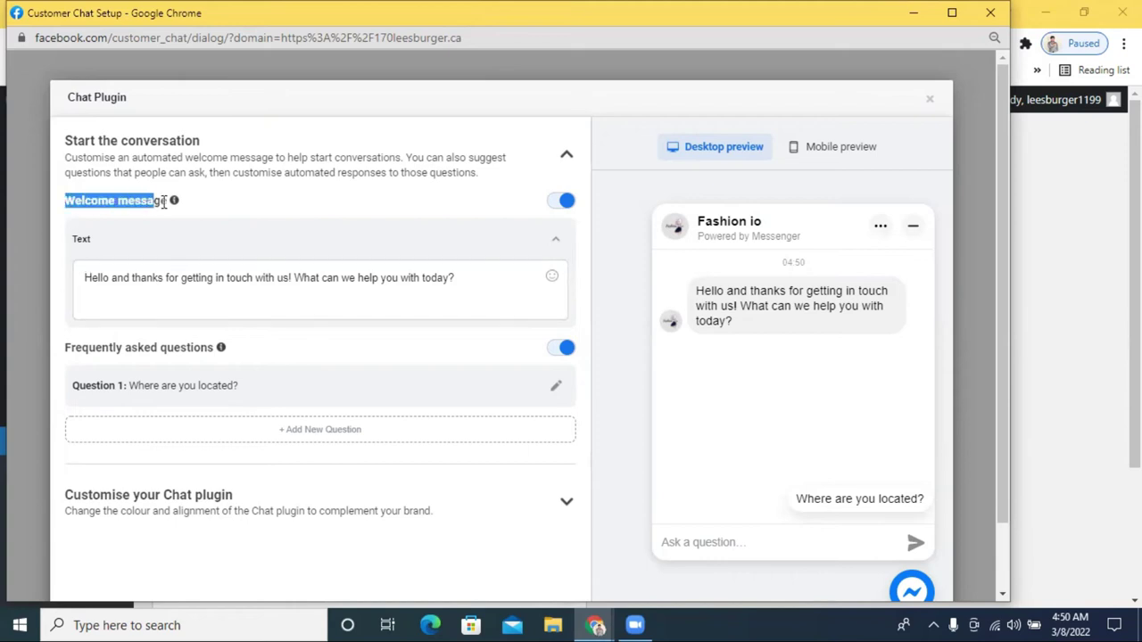
click(237, 205)
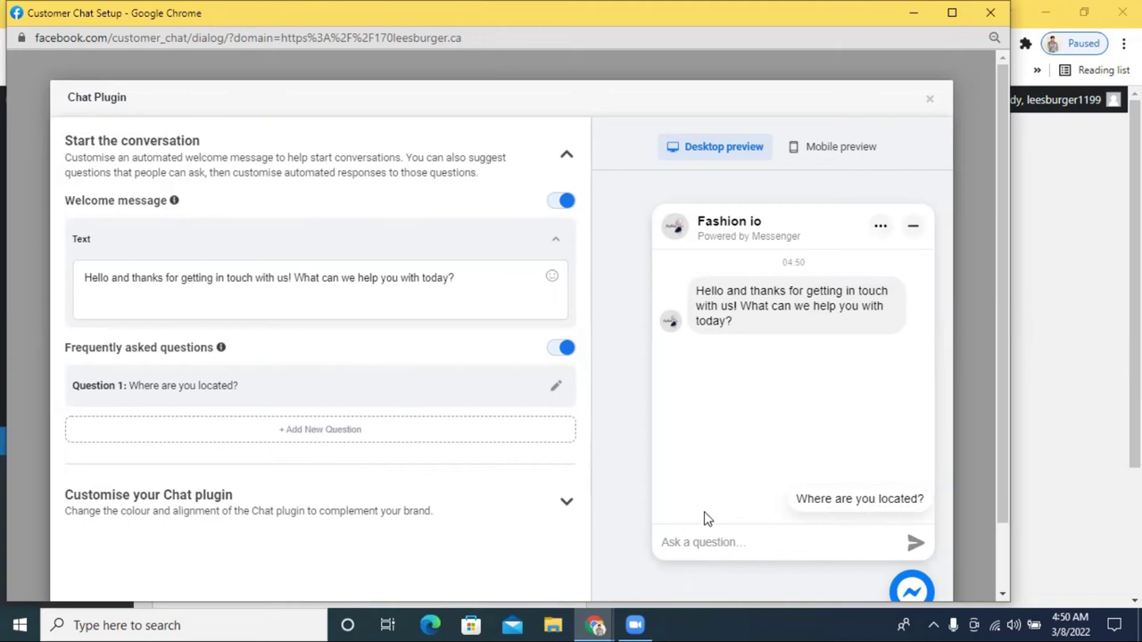
click(556, 393)
scroll(219, 466, down, 1)
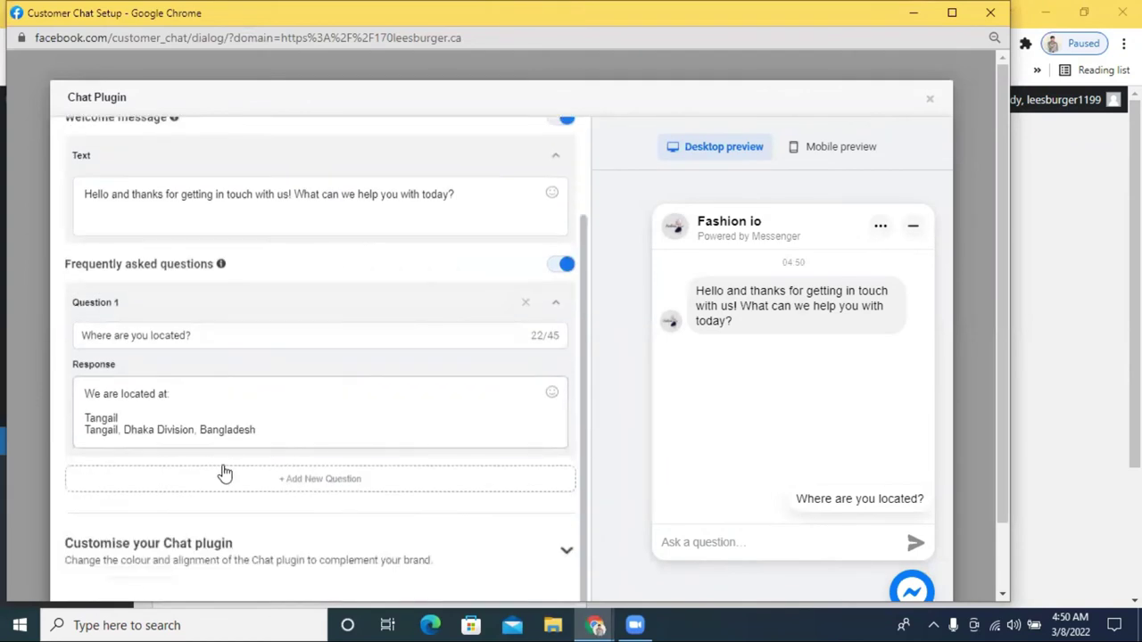
triple_click(225, 339)
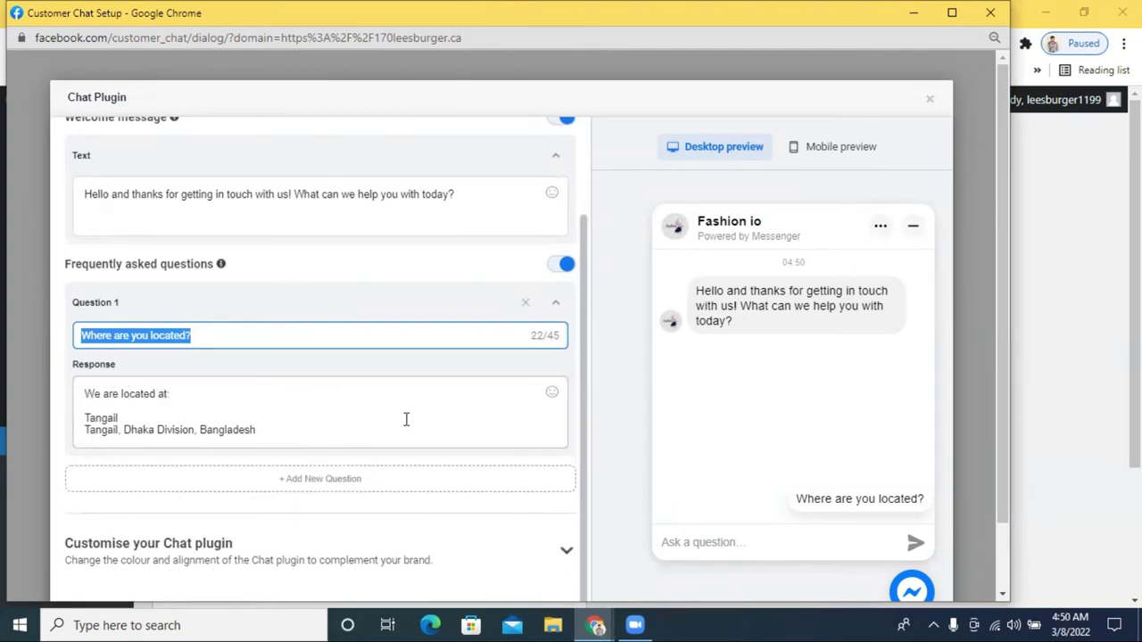
click(427, 316)
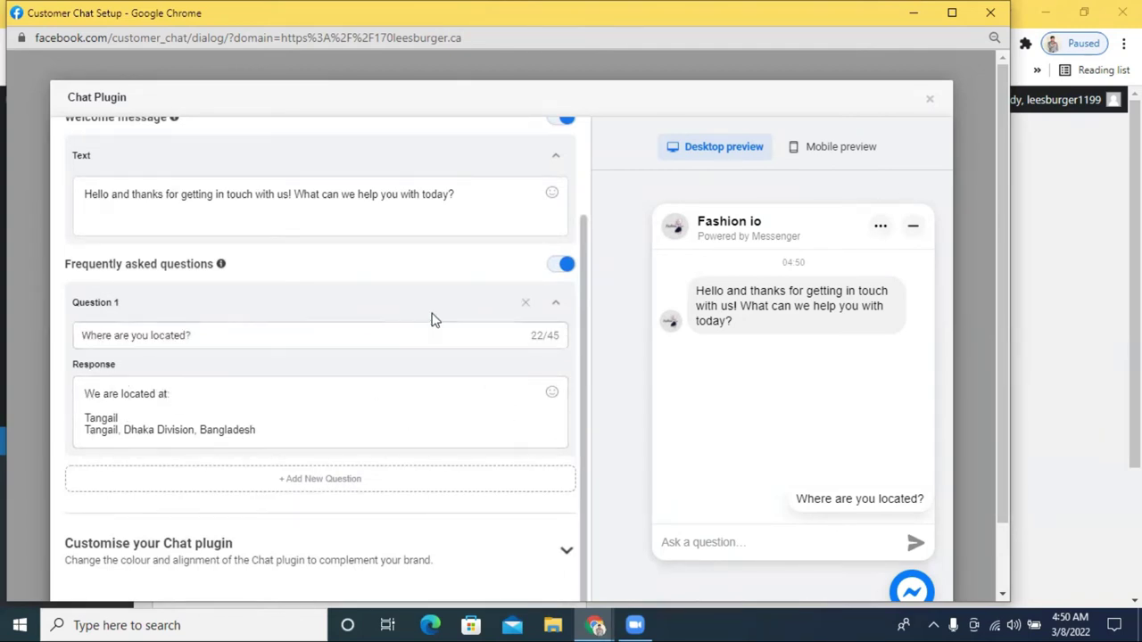
click(551, 305)
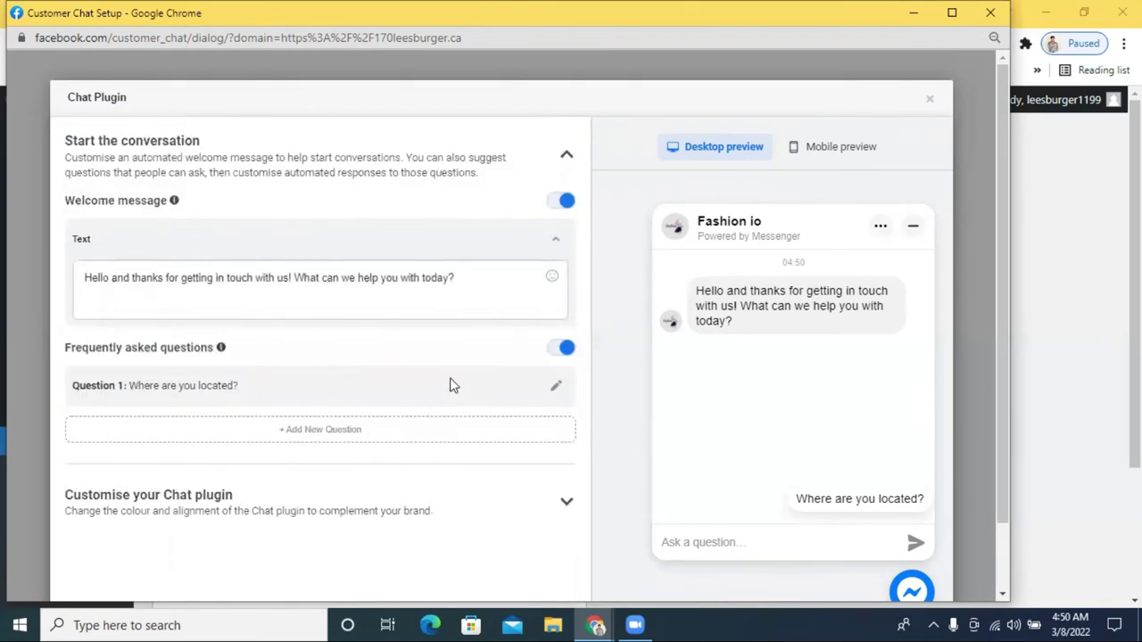
click(290, 432)
scroll(321, 444, down, 2)
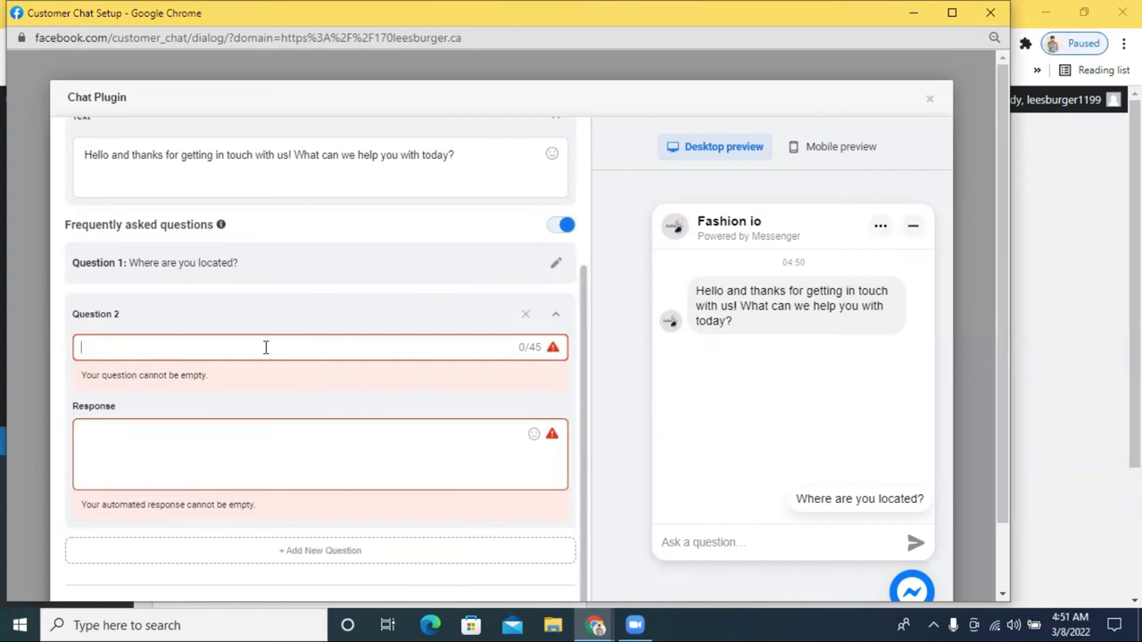
click(155, 449)
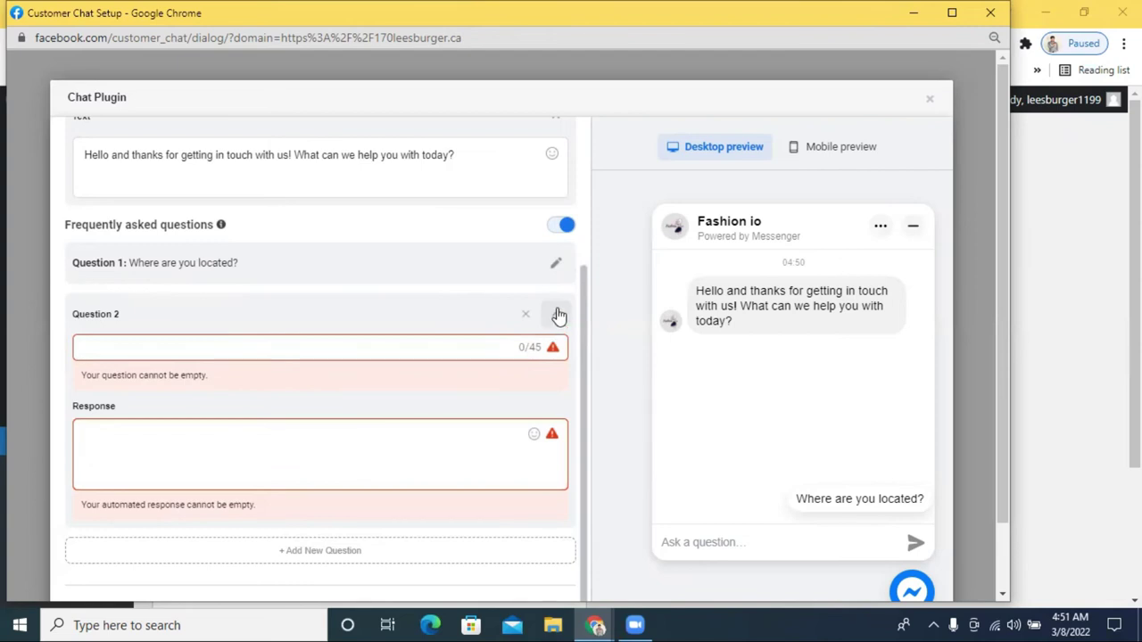
scroll(423, 380, down, 1)
scroll(688, 556, down, 2)
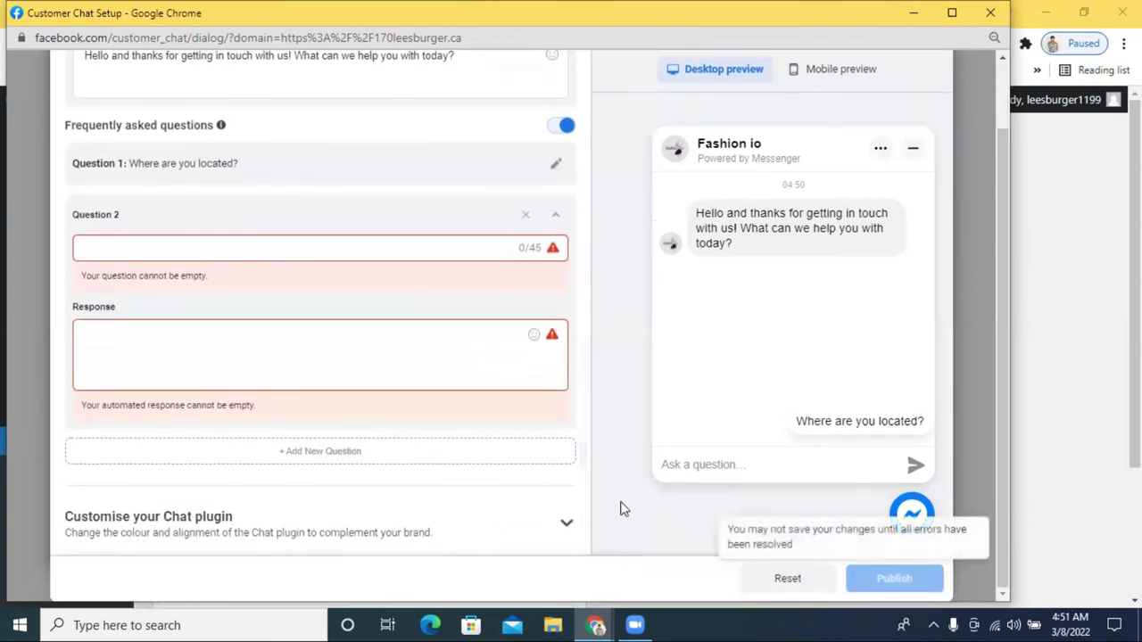
click(525, 214)
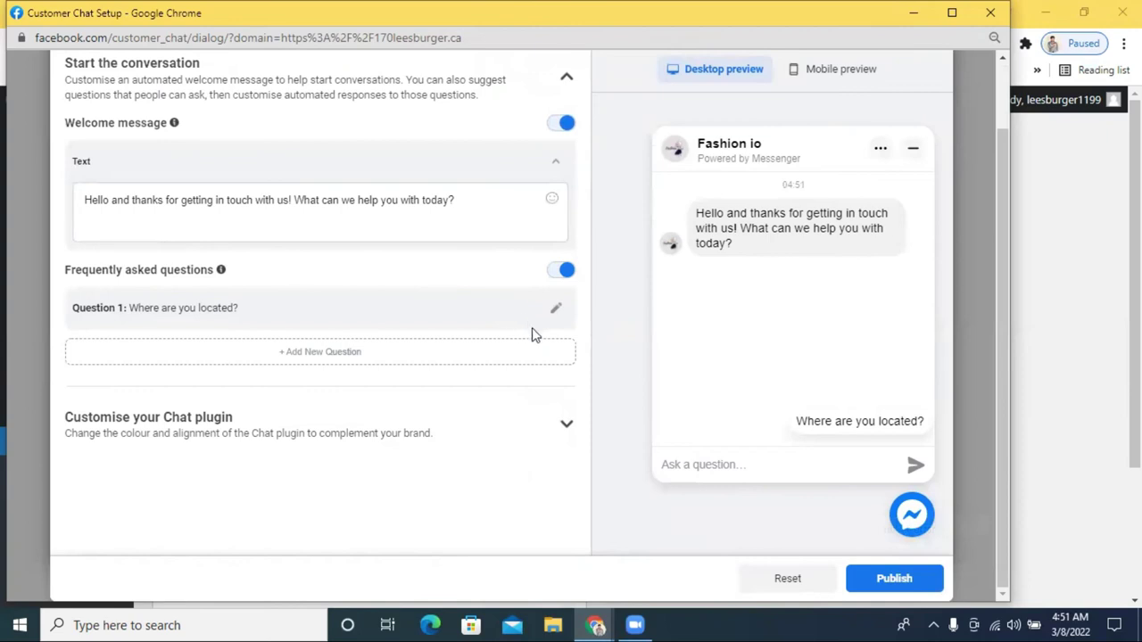
- Republish the chat plugin setup with "Where are you located?" as its only frequently asked question
click(894, 580)
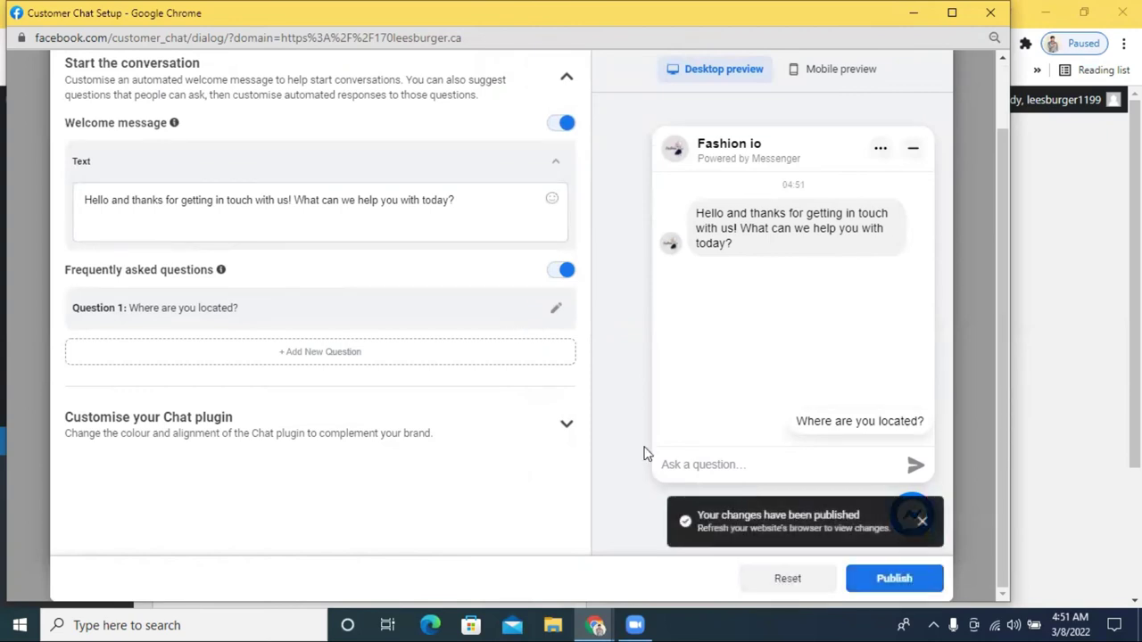
scroll(647, 453, up, 1)
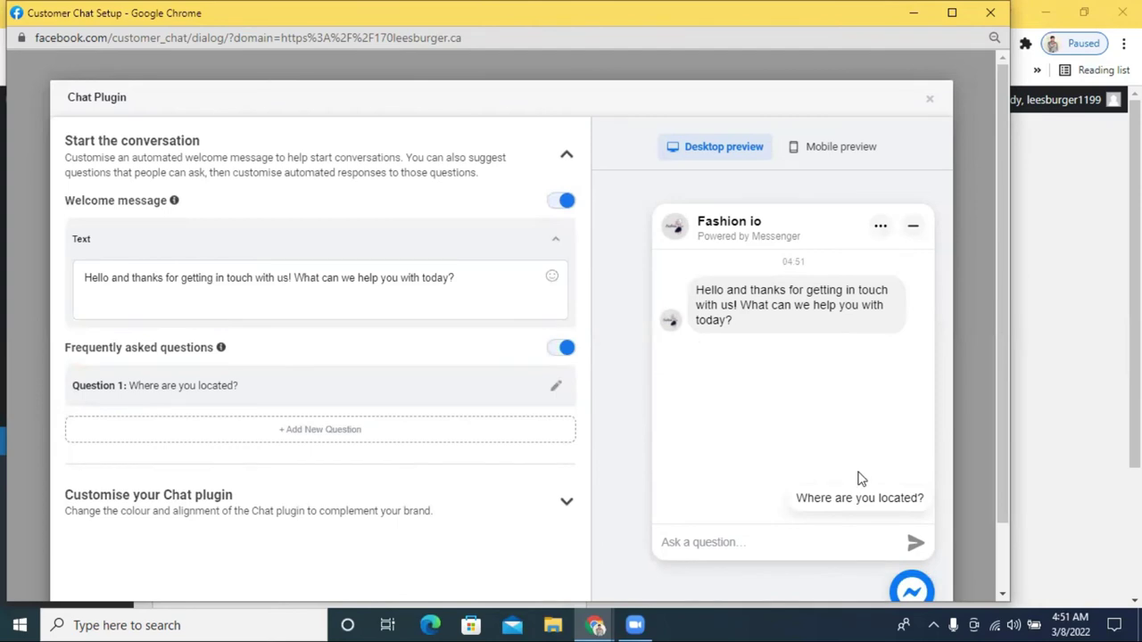
scroll(859, 479, down, 1)
click(912, 580)
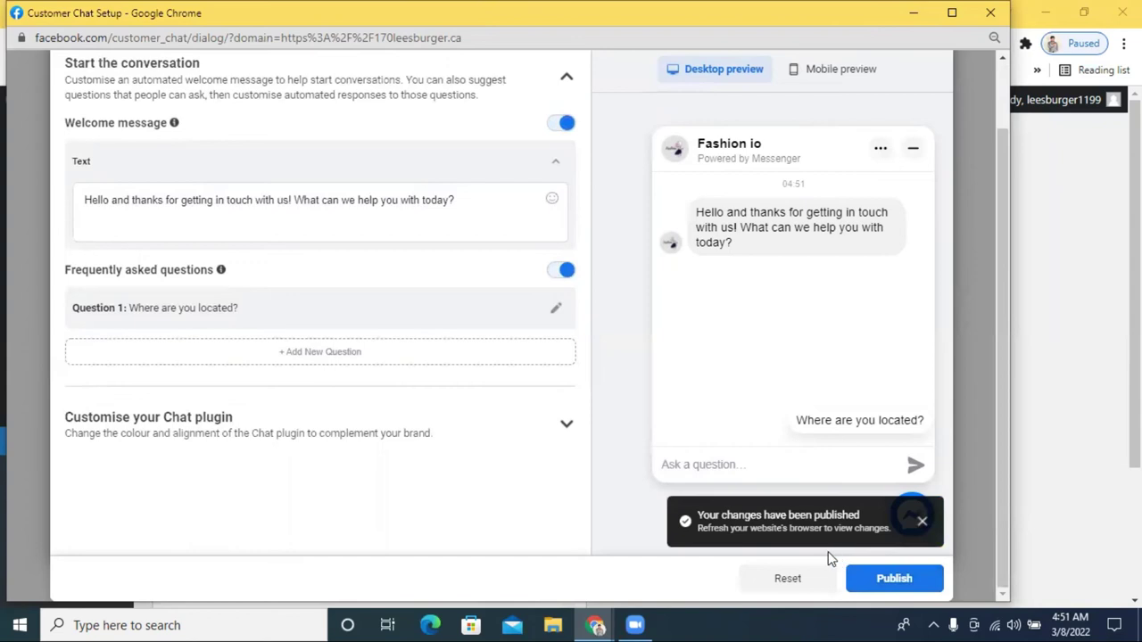
scroll(750, 549, up, 1)
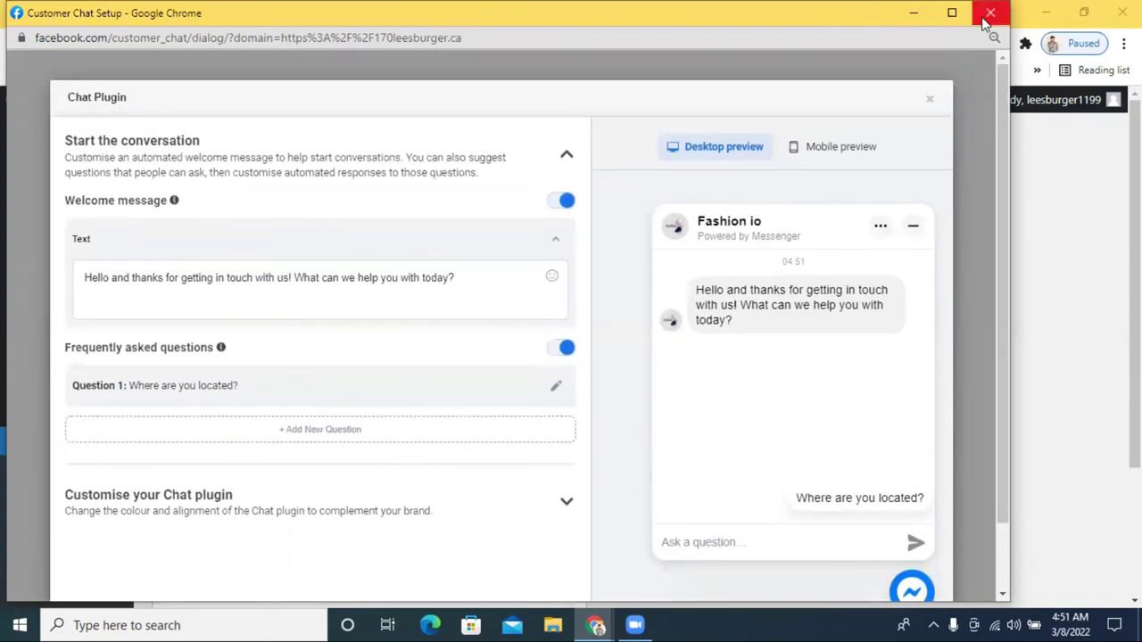
- Close the chat setup window, refresh the plugin settings and look over the 170 lees burger home page in a new tab
click(988, 14)
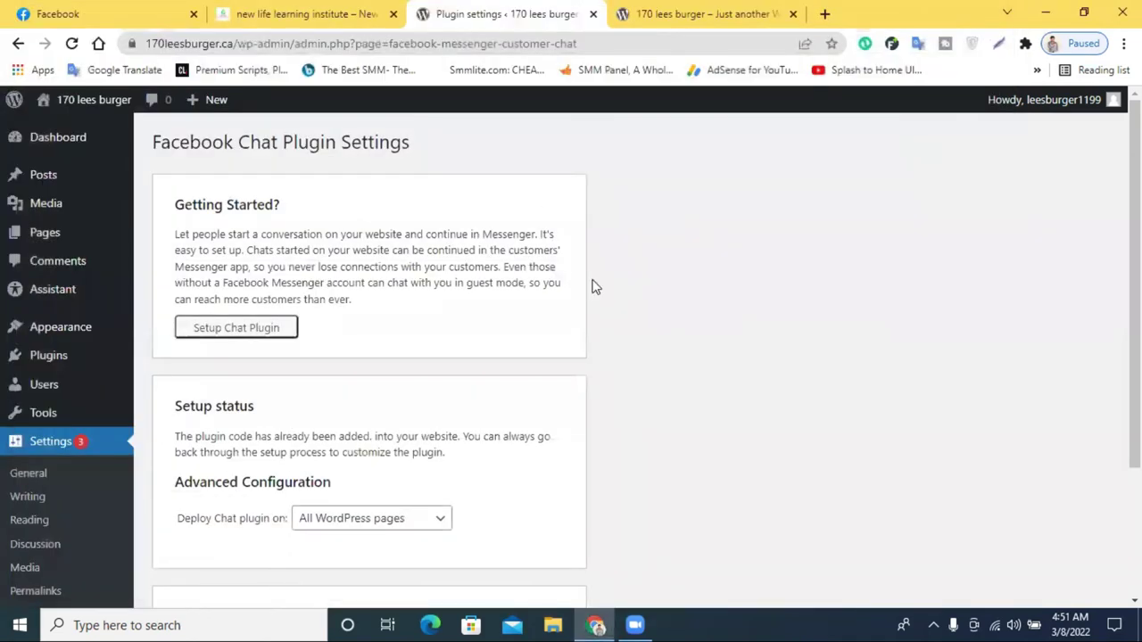
click(73, 43)
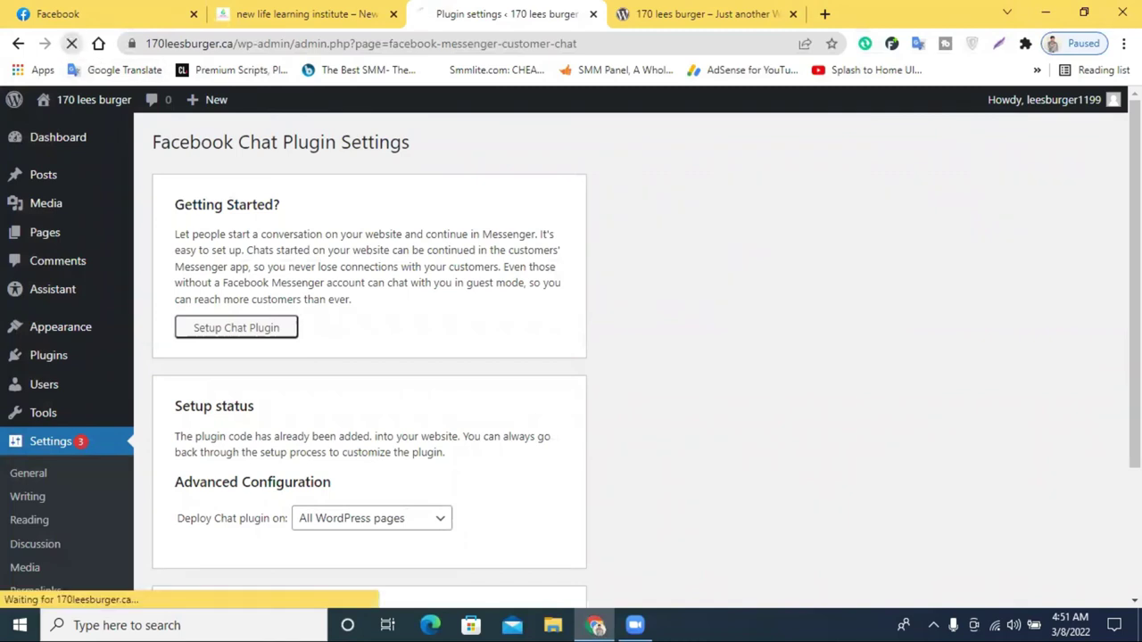
click(700, 7)
scroll(756, 280, down, 5)
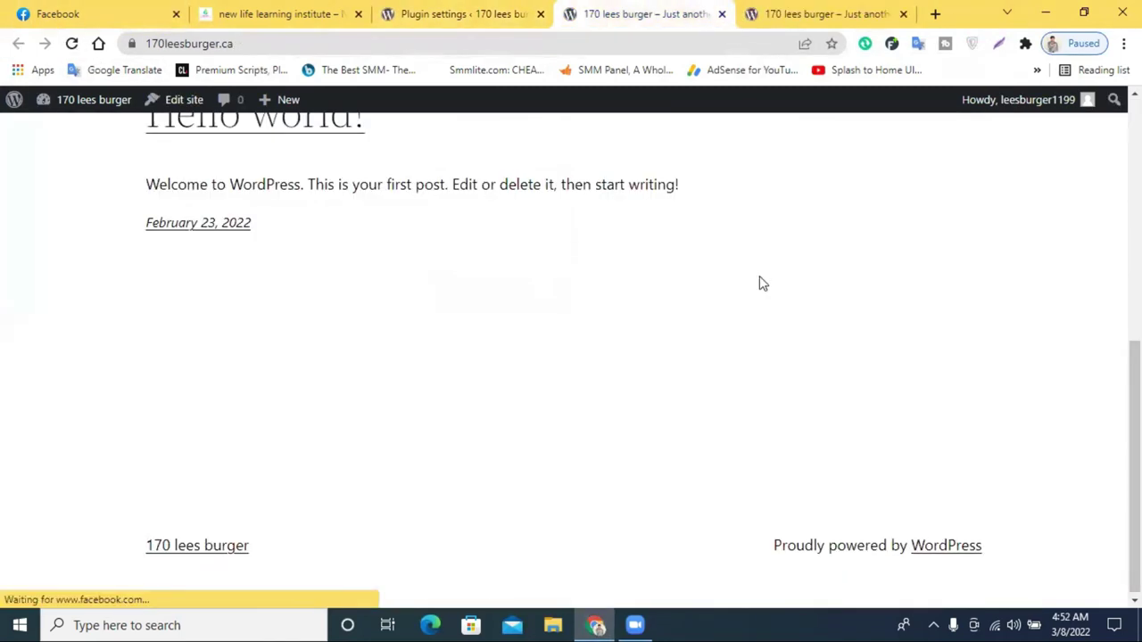
scroll(756, 280, up, 5)
- Return to the Facebook Chat Plugin settings and choose All WordPress pages for the chat plugin deployment, then reload the settings page
click(446, 13)
click(276, 14)
click(440, 8)
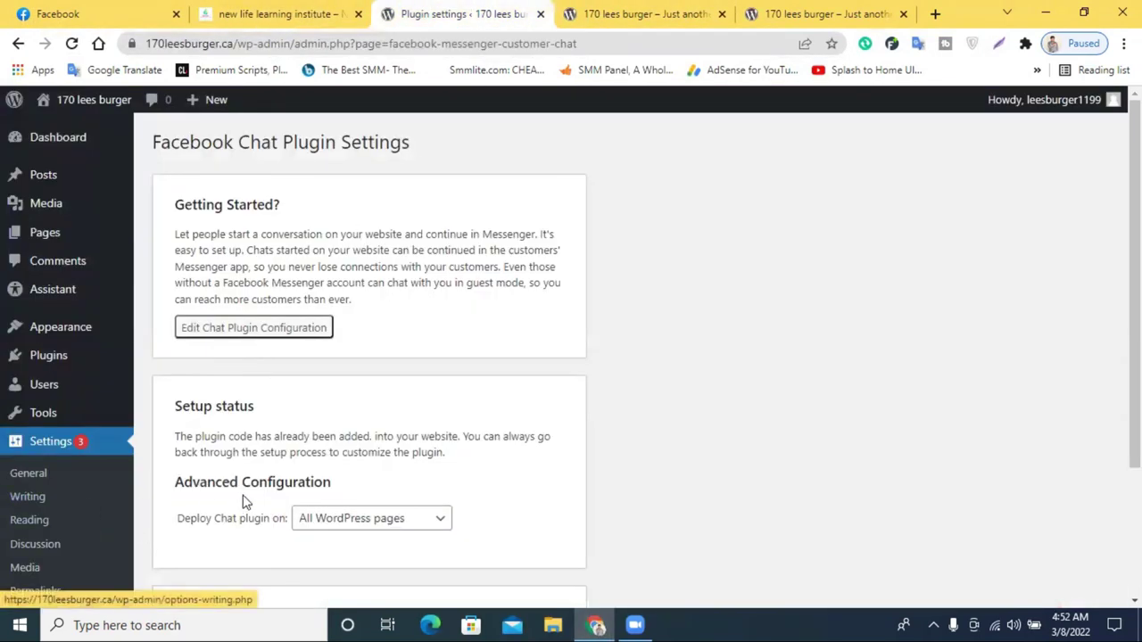
click(361, 522)
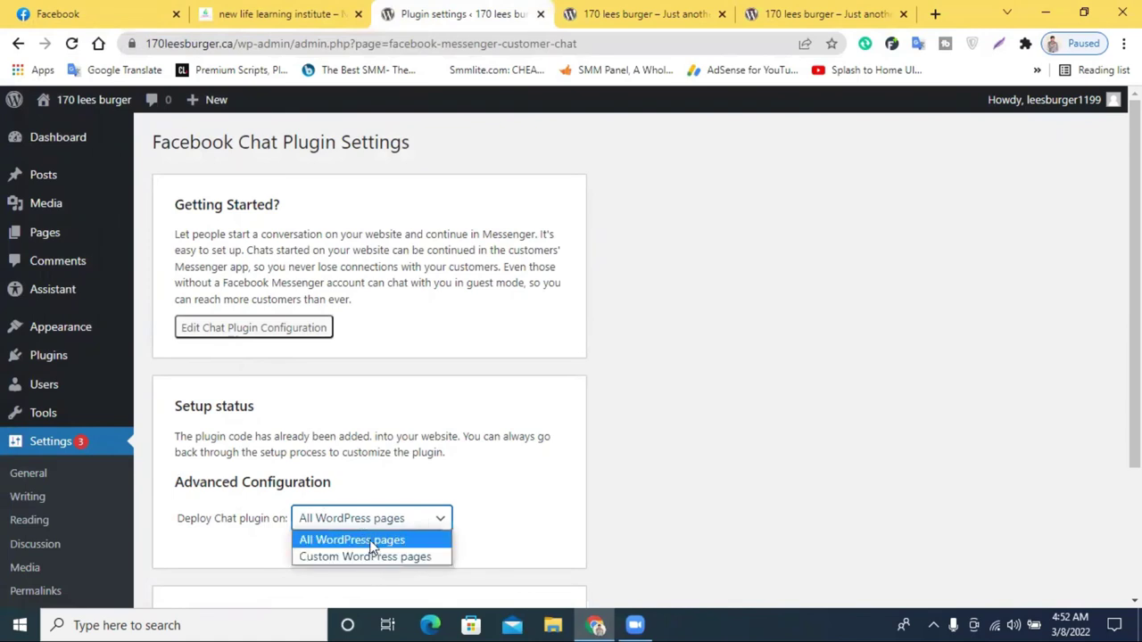
click(369, 540)
scroll(410, 482, down, 2)
scroll(399, 488, up, 2)
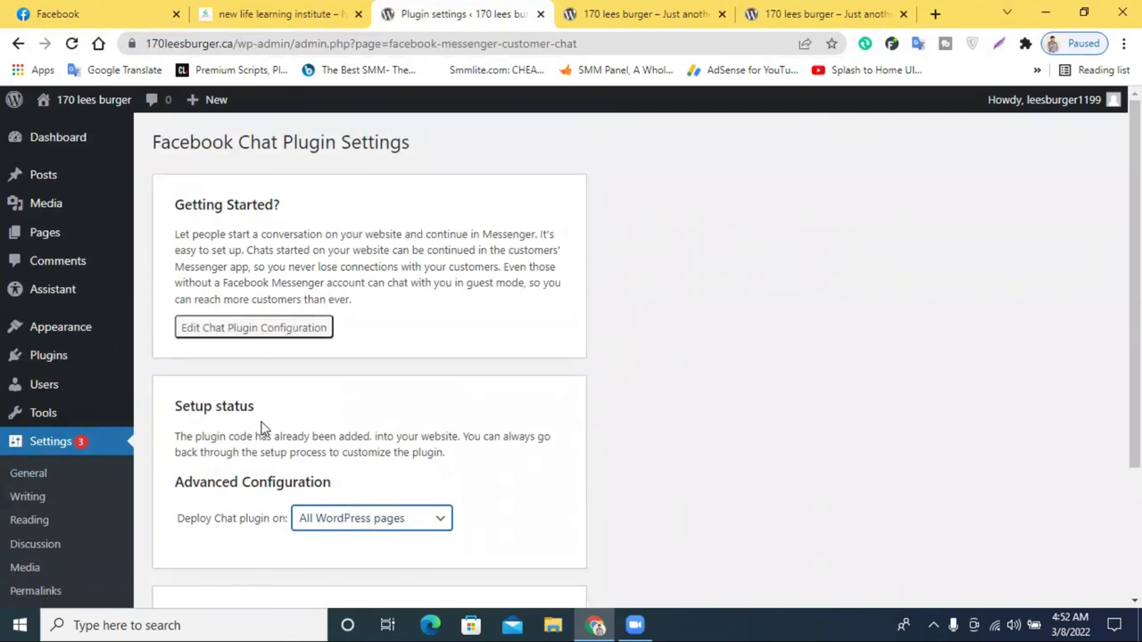
click(203, 531)
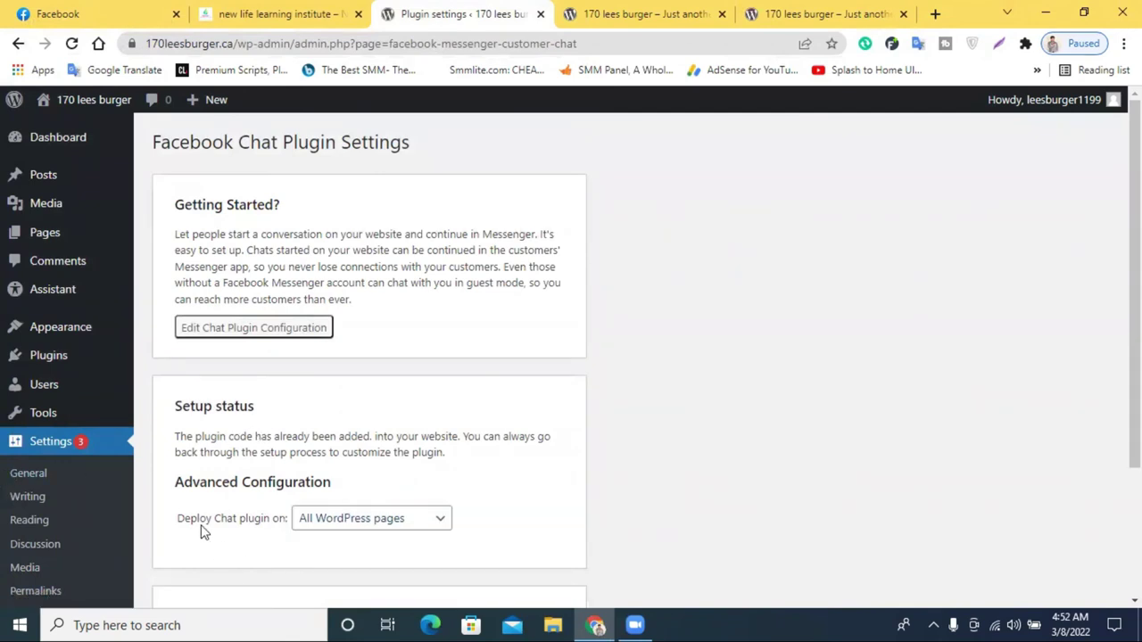
click(72, 43)
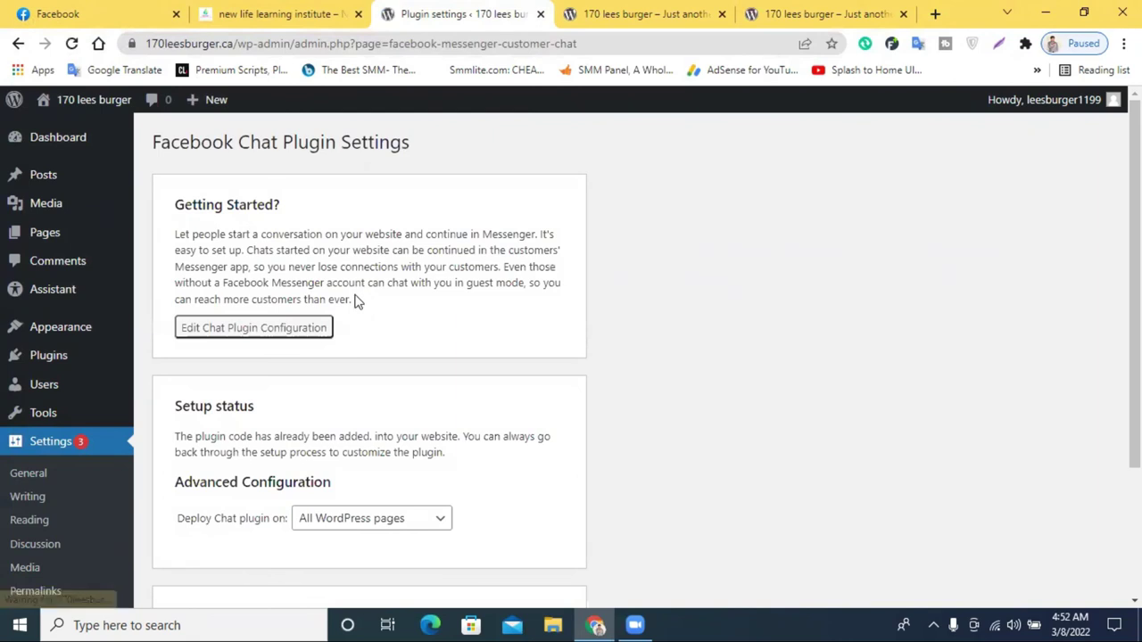
- Inspect the Fashion io chat widget on the 170 lees burger home page and minimize its chat window
click(633, 13)
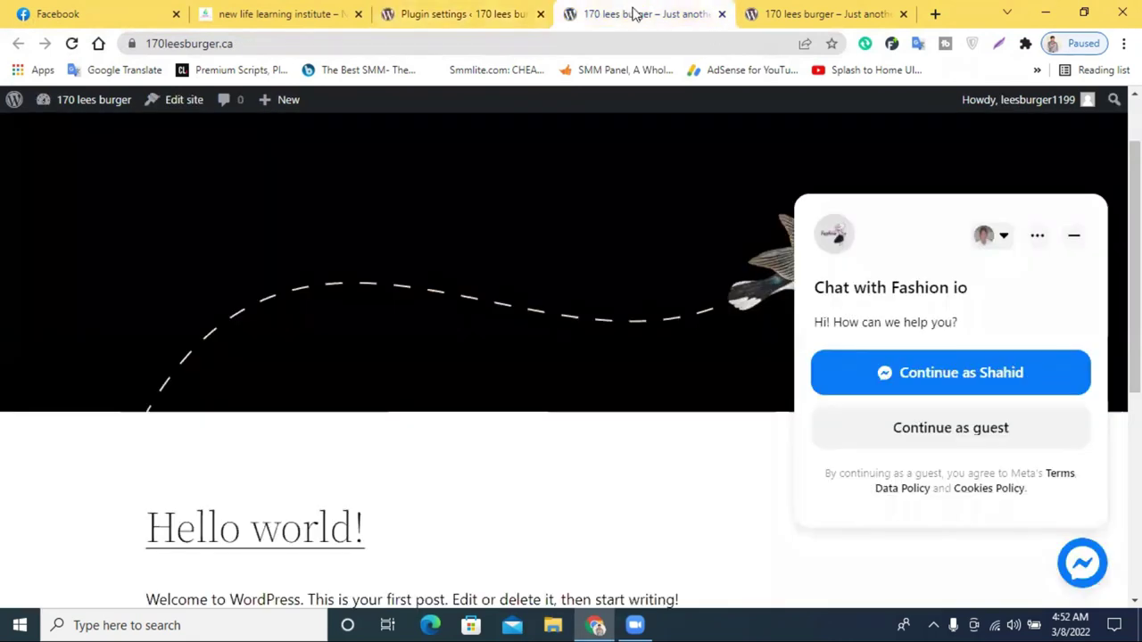
scroll(705, 214, up, 1)
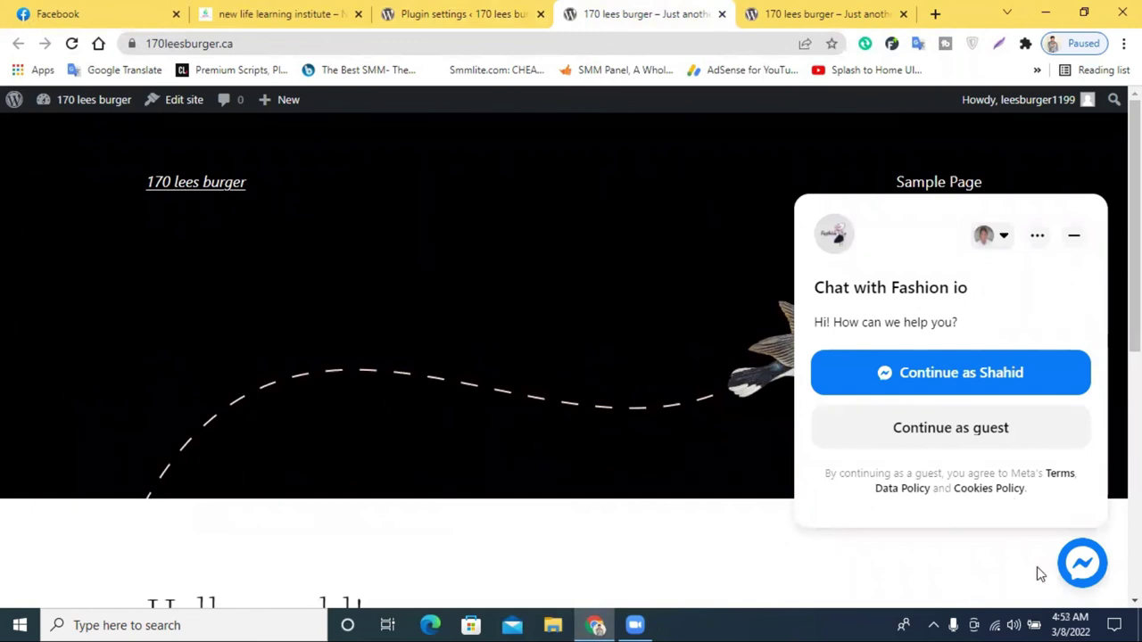
click(1074, 235)
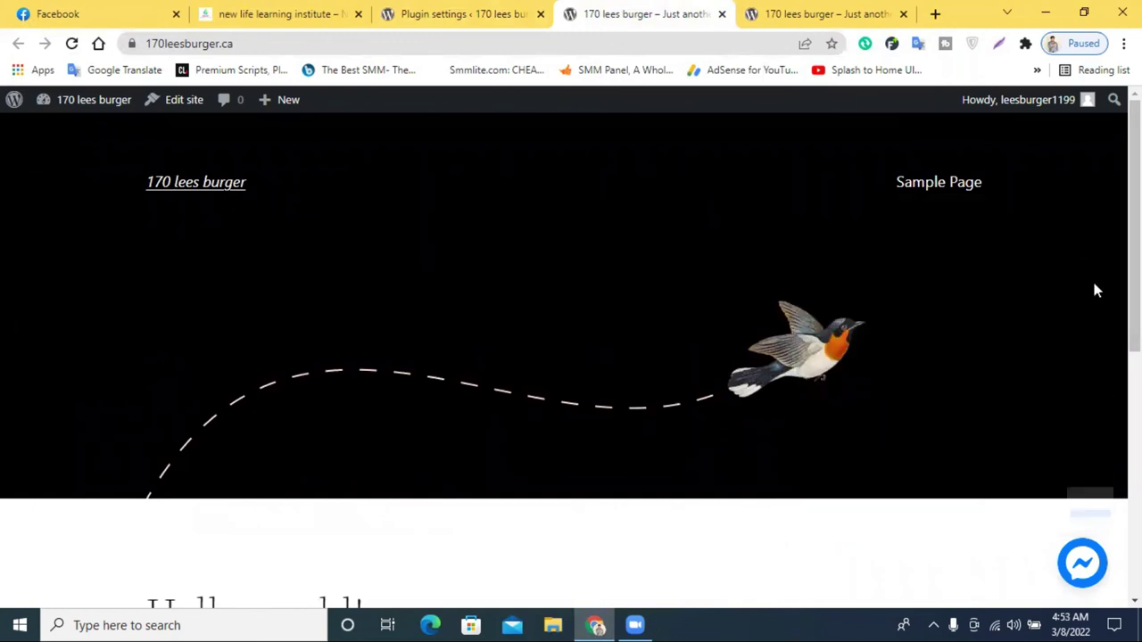
scroll(1086, 392, down, 5)
scroll(1082, 437, up, 2)
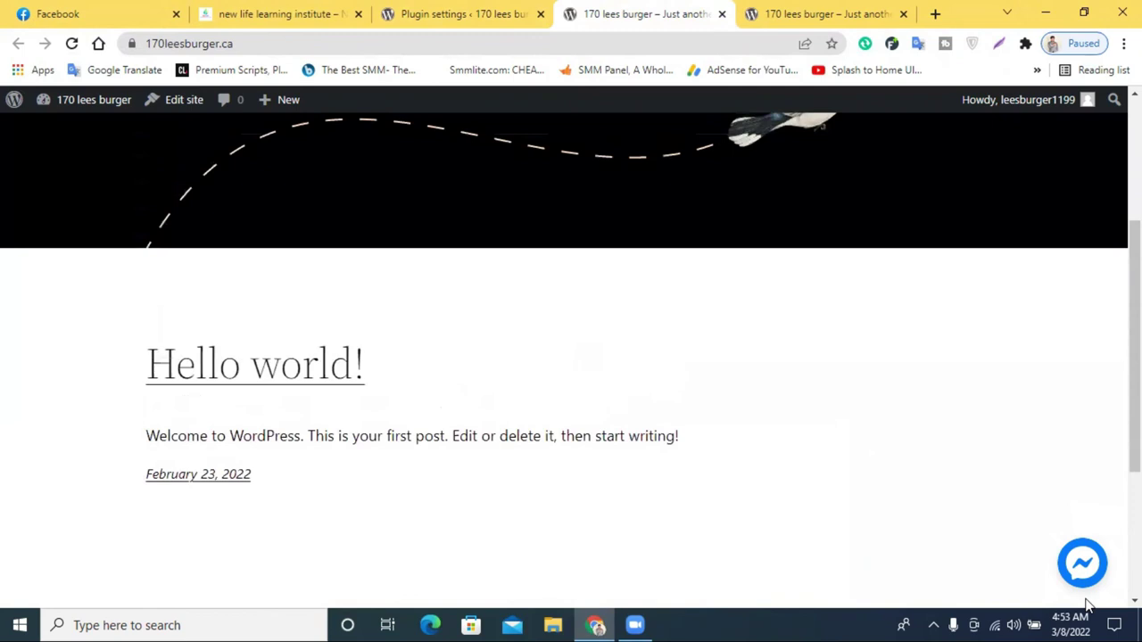
- Reopen the site's chat widget, continue with the logged-in Facebook account and send the suggested question "Where are you located?"
click(1080, 569)
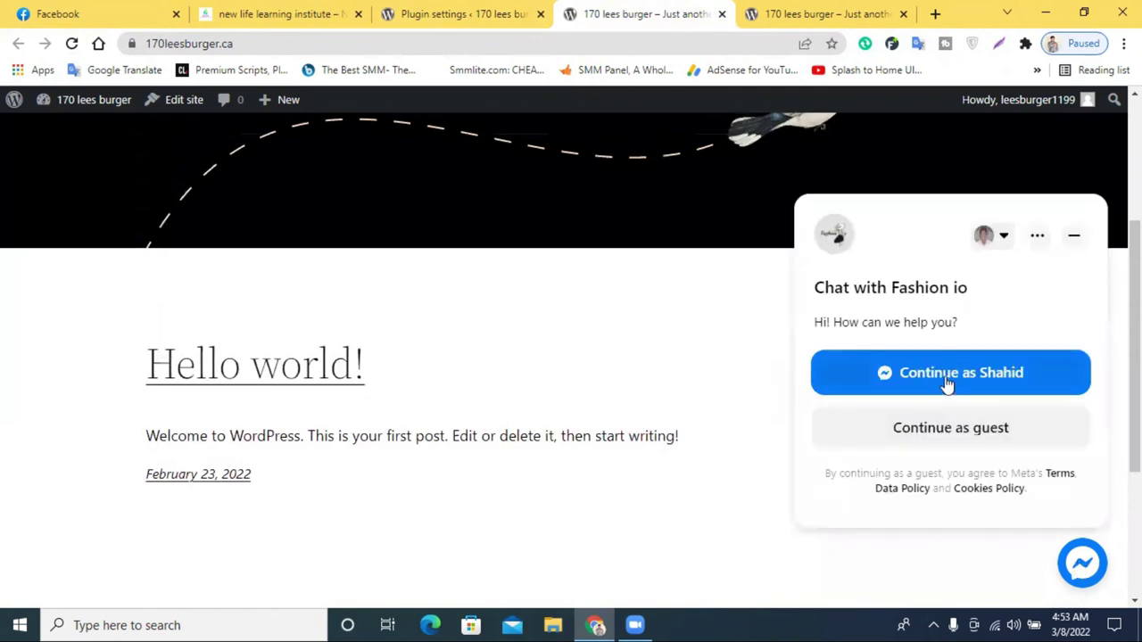
click(931, 378)
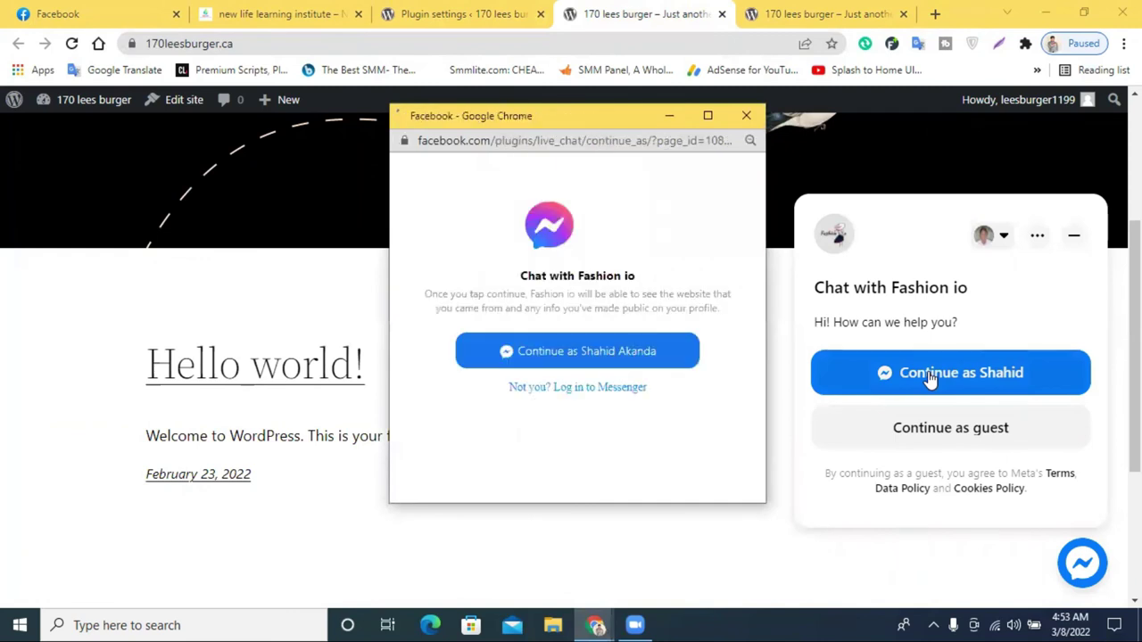
click(586, 357)
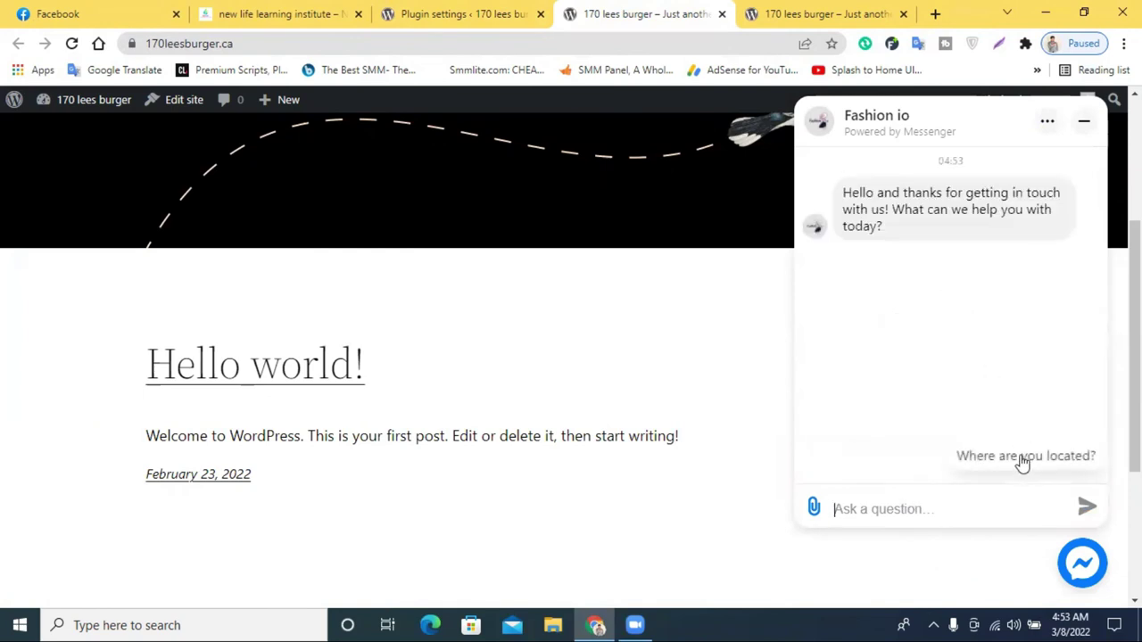
click(1023, 459)
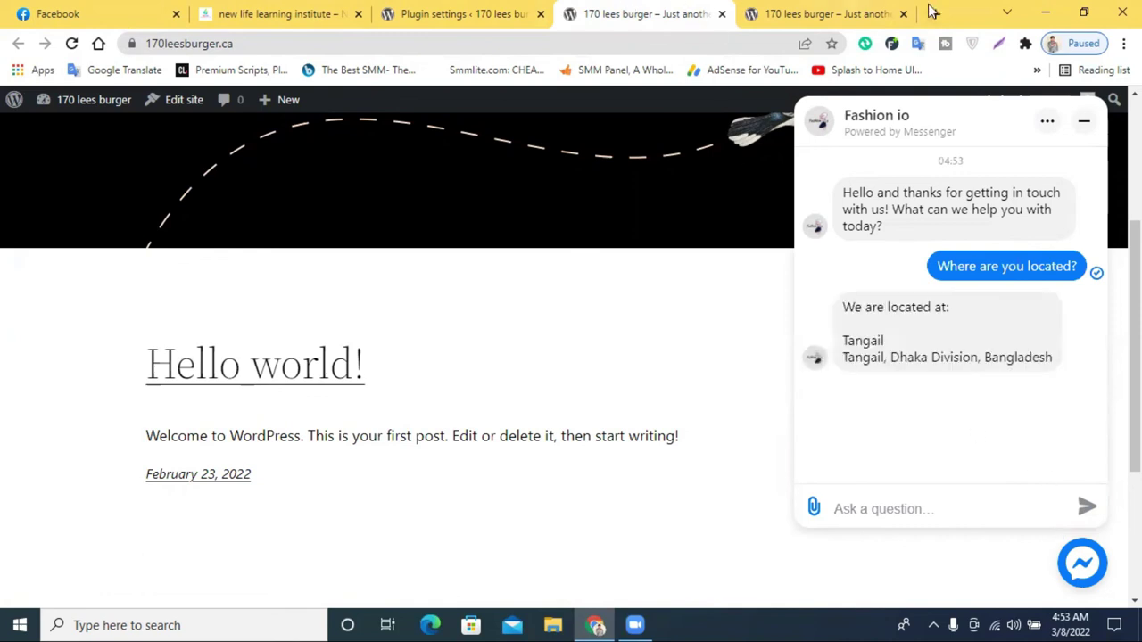
- Open the Fashion io conversation in Facebook Messenger, review its welcome message and location reply, and close the chat
click(103, 11)
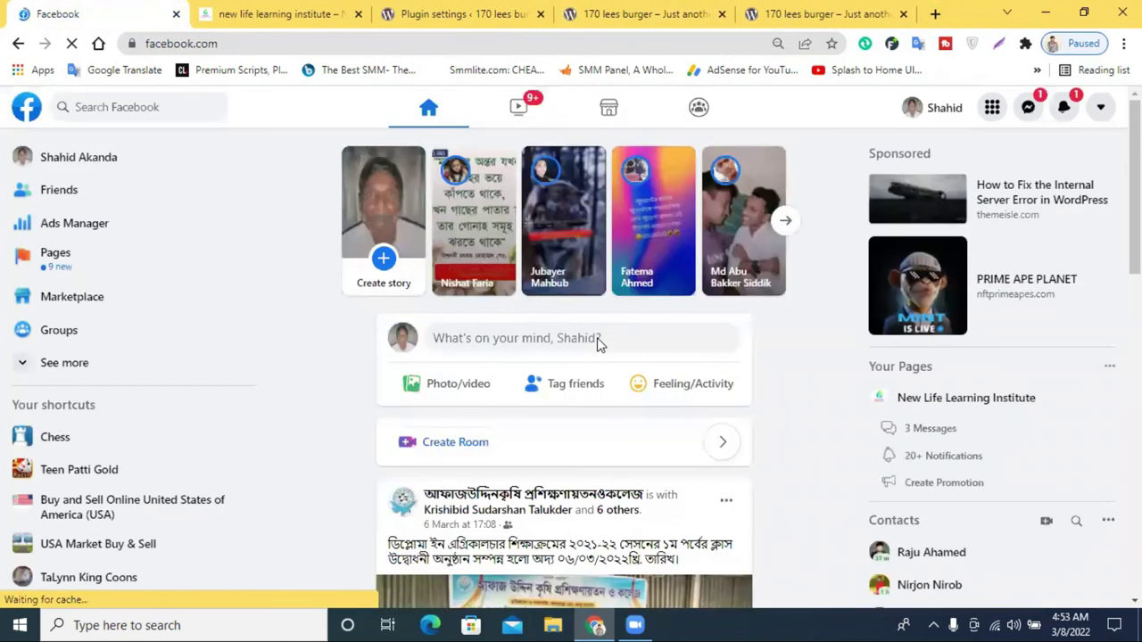
click(1030, 109)
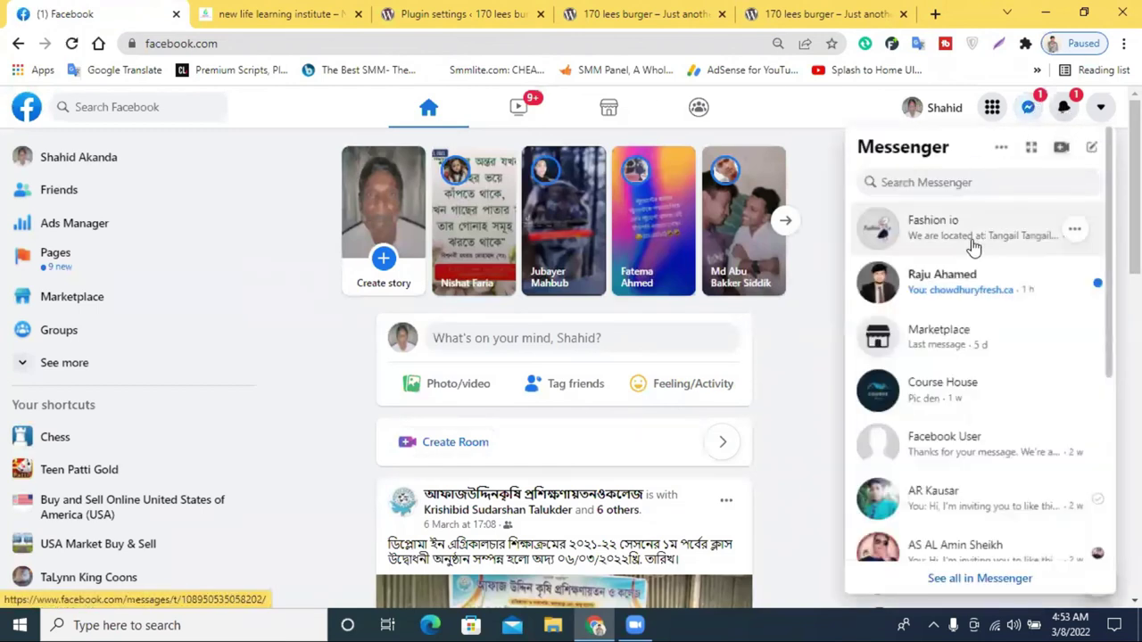
click(978, 242)
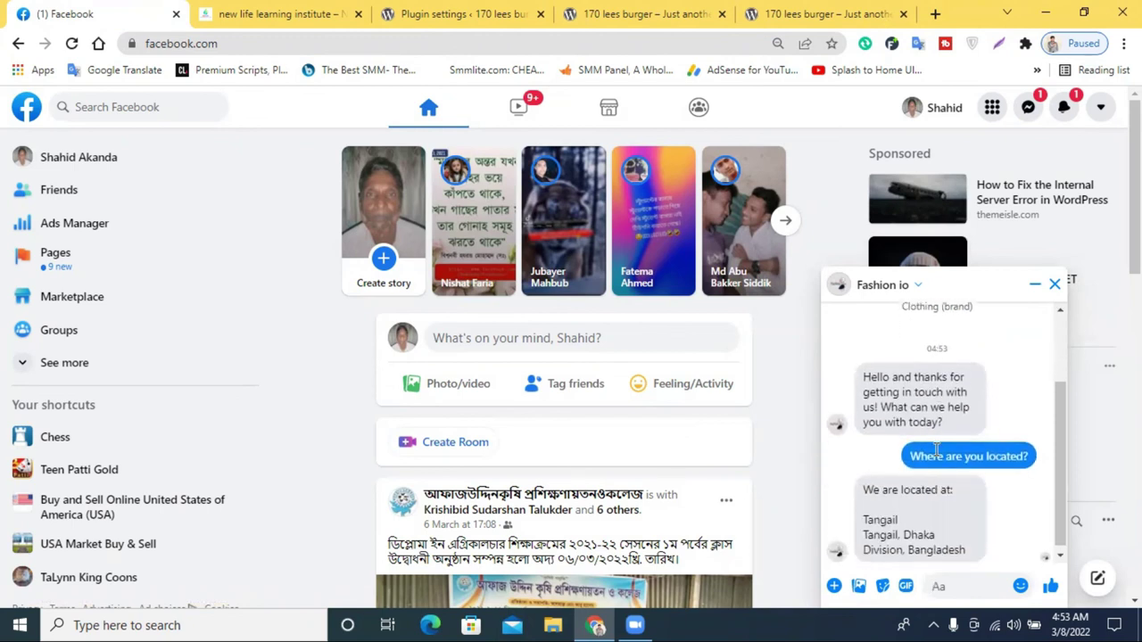
drag(943, 419, 861, 371)
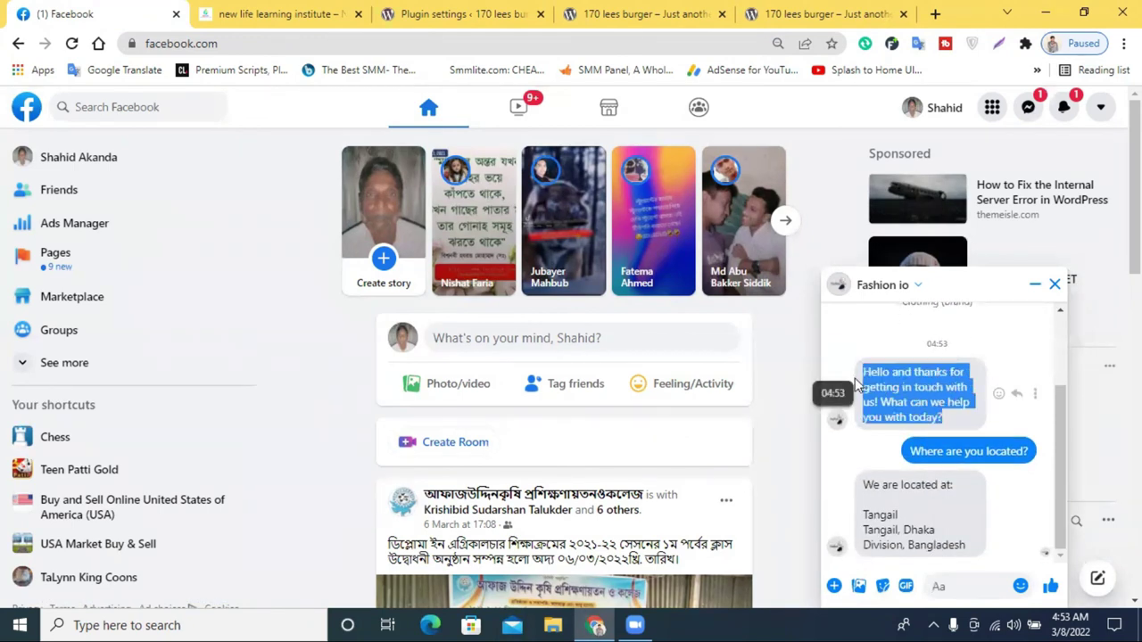
triple_click(898, 387)
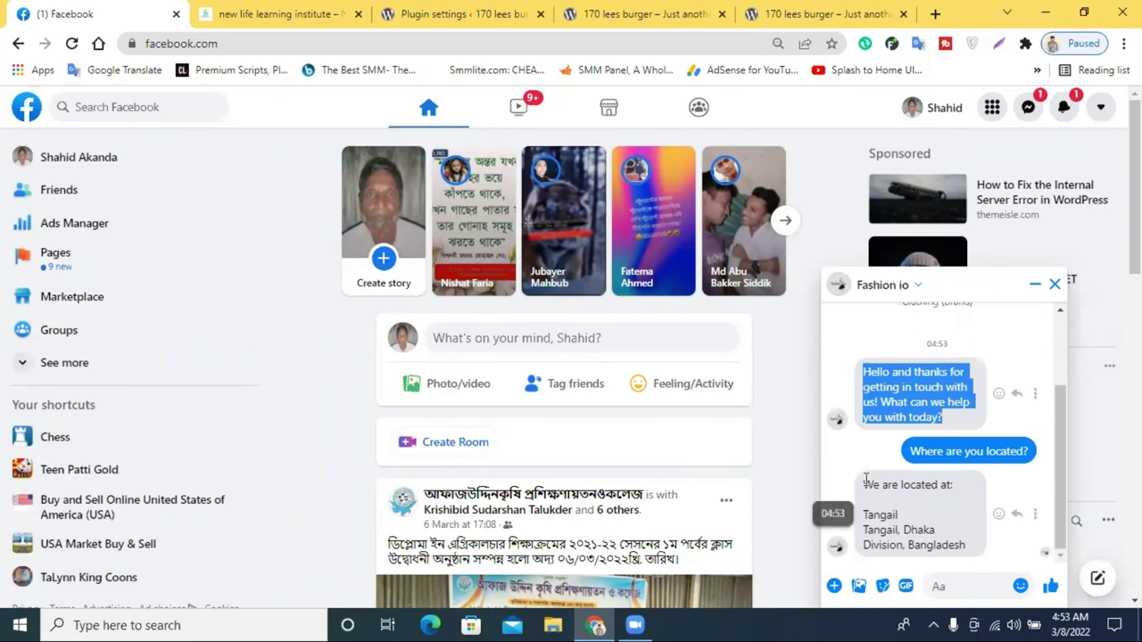
drag(863, 481, 958, 560)
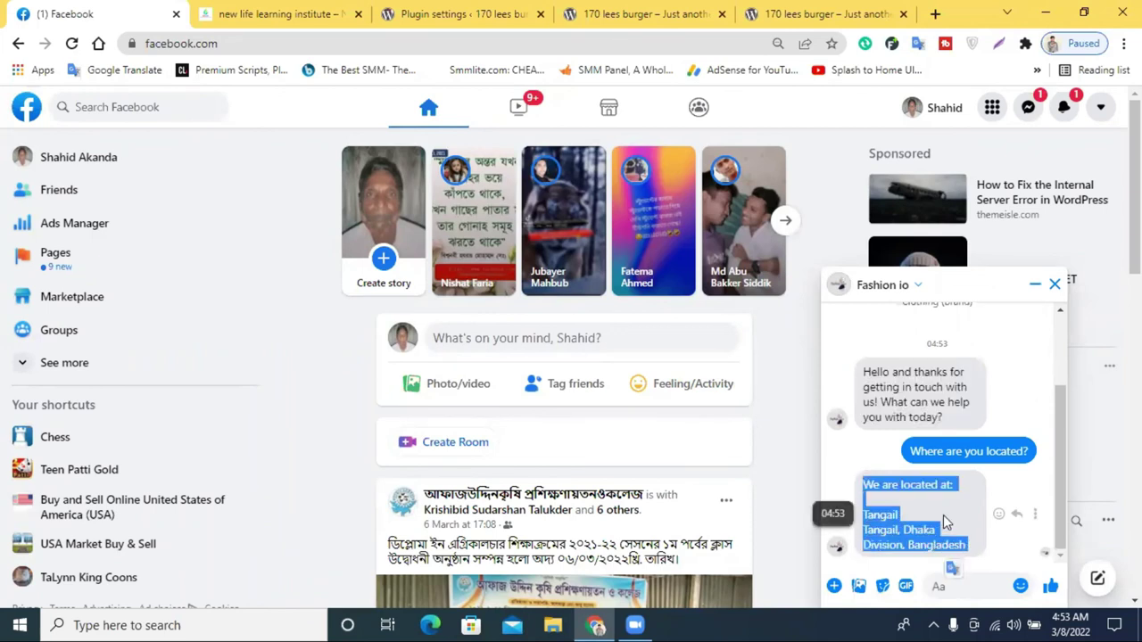
click(1054, 284)
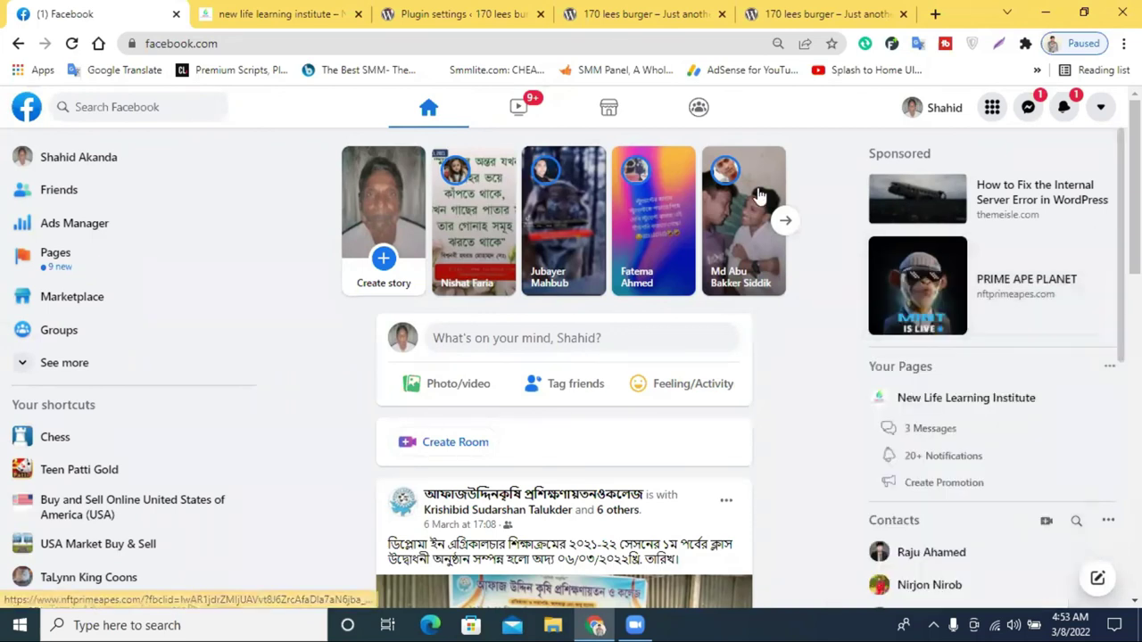
- Revisit the Facebook Chat Plugin settings and check the chat conversation on the 170 lees burger home page
click(306, 13)
click(399, 9)
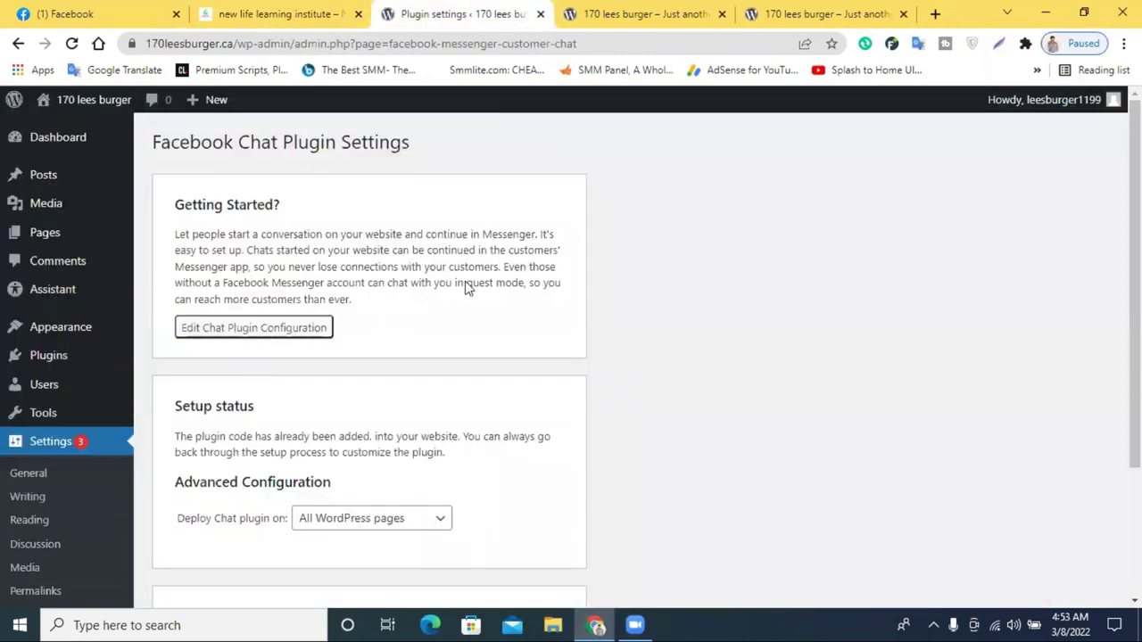
scroll(466, 287, down, 2)
click(616, 13)
scroll(964, 352, down, 3)
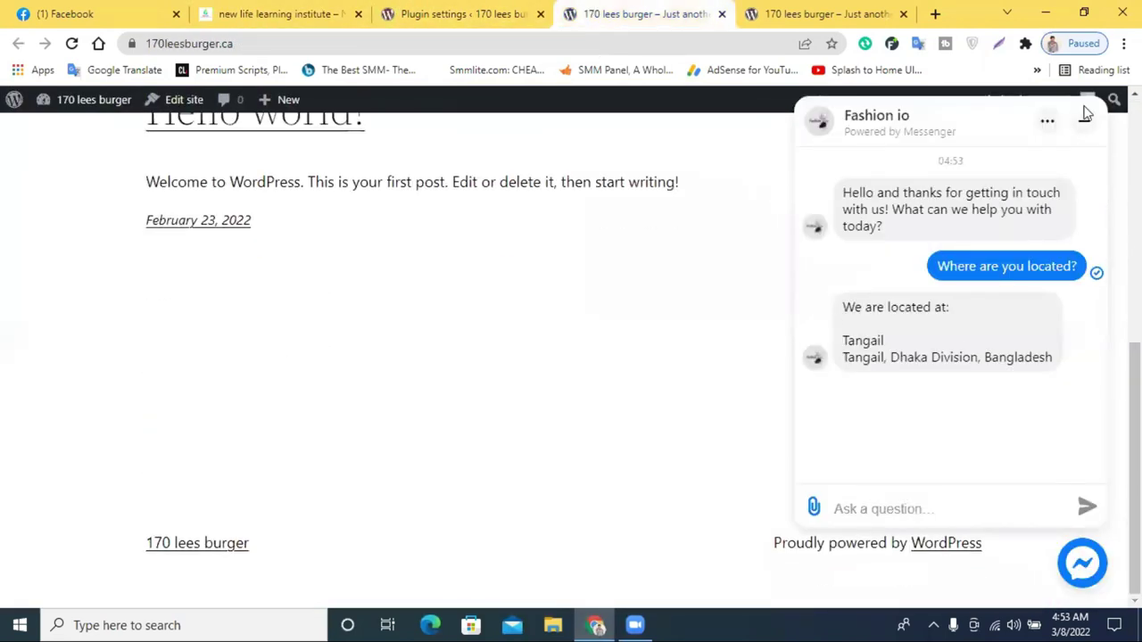